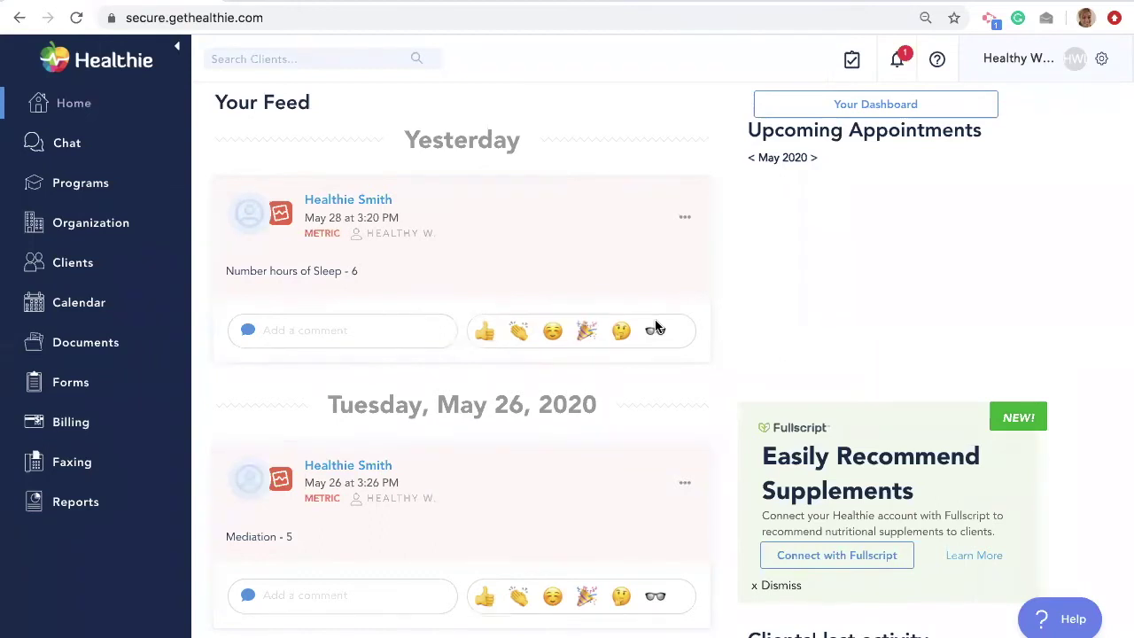
Open Settings > Email Templates to display the Client Invite template's subject and message.
left_click(1081, 71)
left_click(1062, 105)
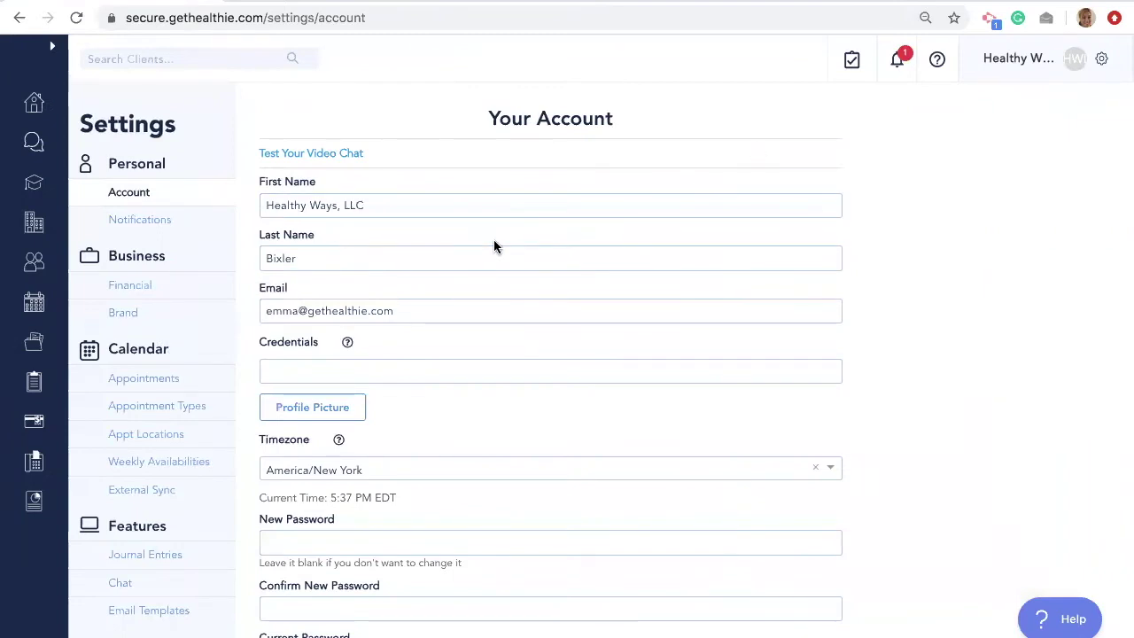
scroll(171, 479, "down", 2)
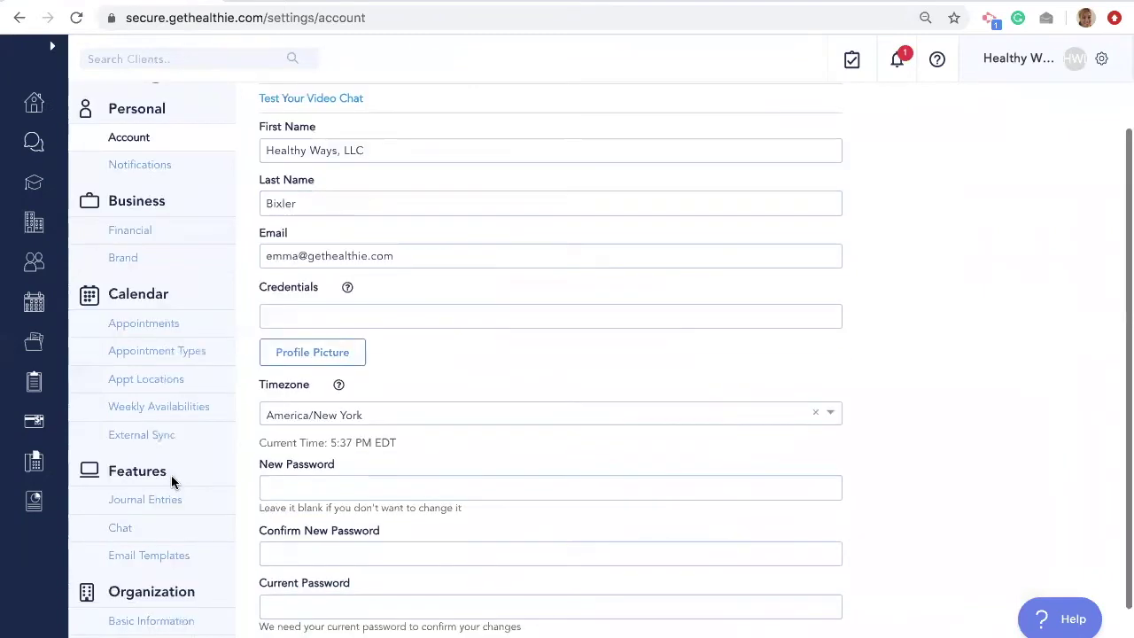
scroll(171, 479, "down", 1)
left_click(165, 525)
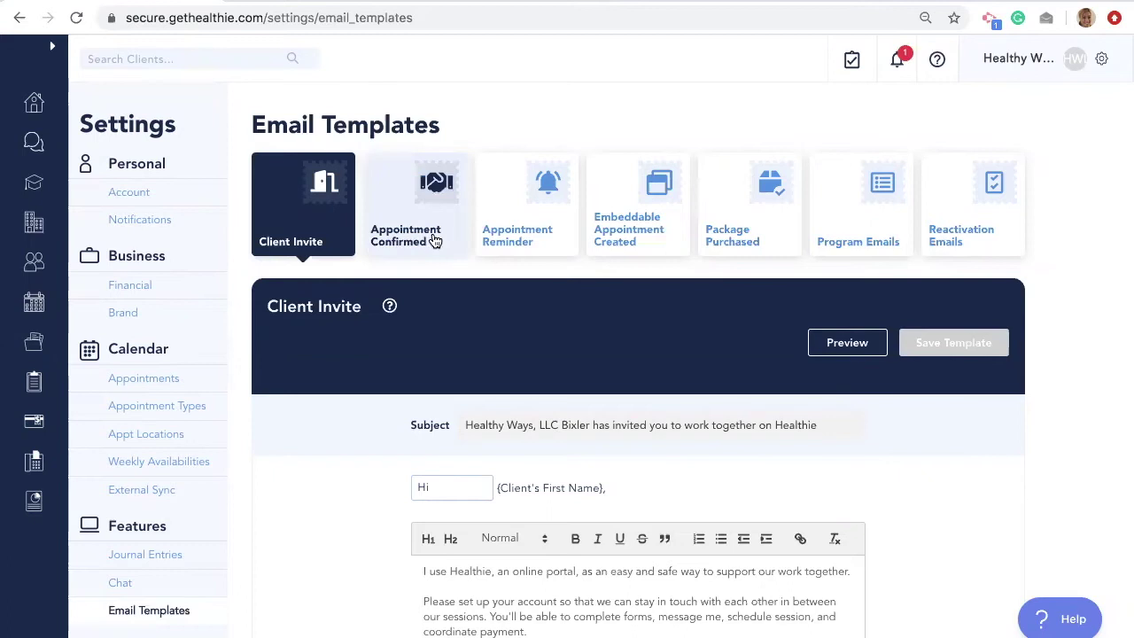
left_click(434, 241)
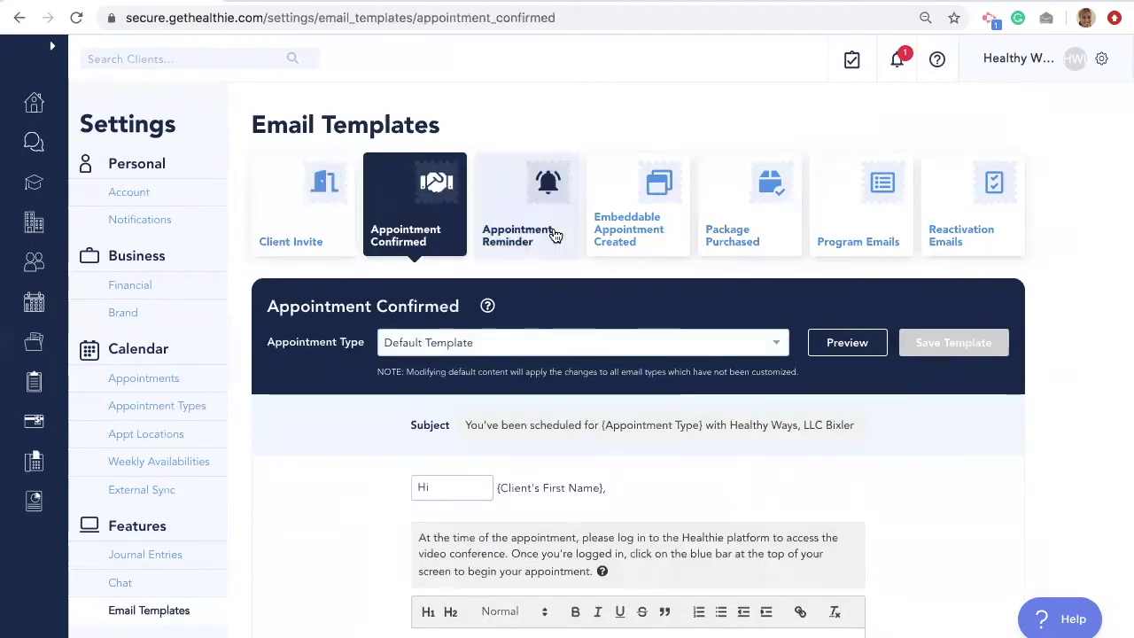
left_click(539, 233)
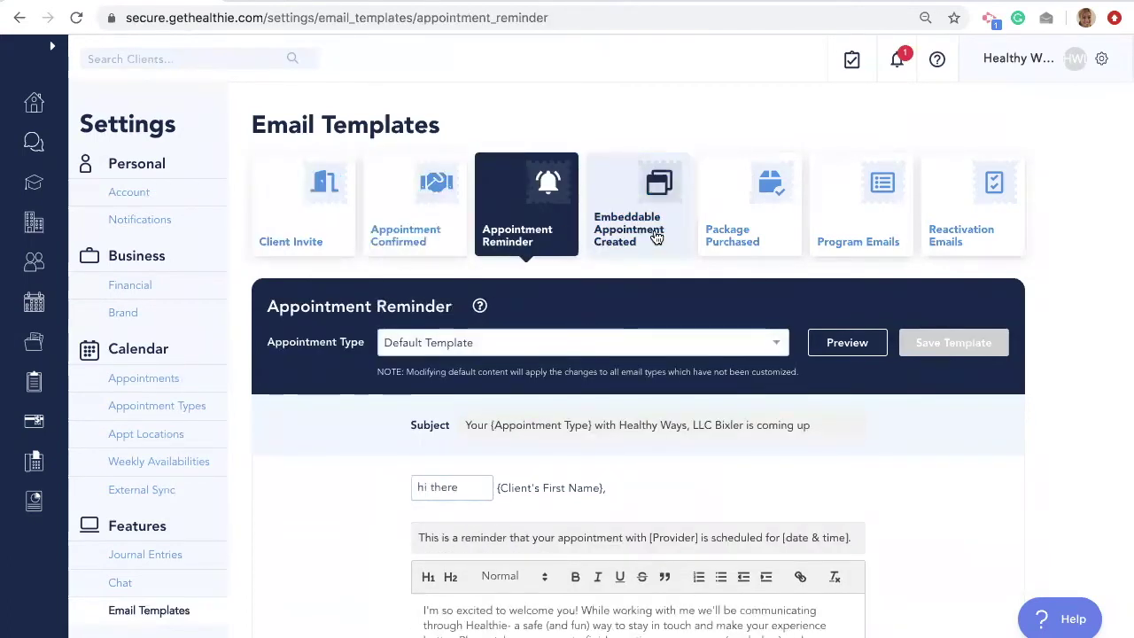
left_click(655, 237)
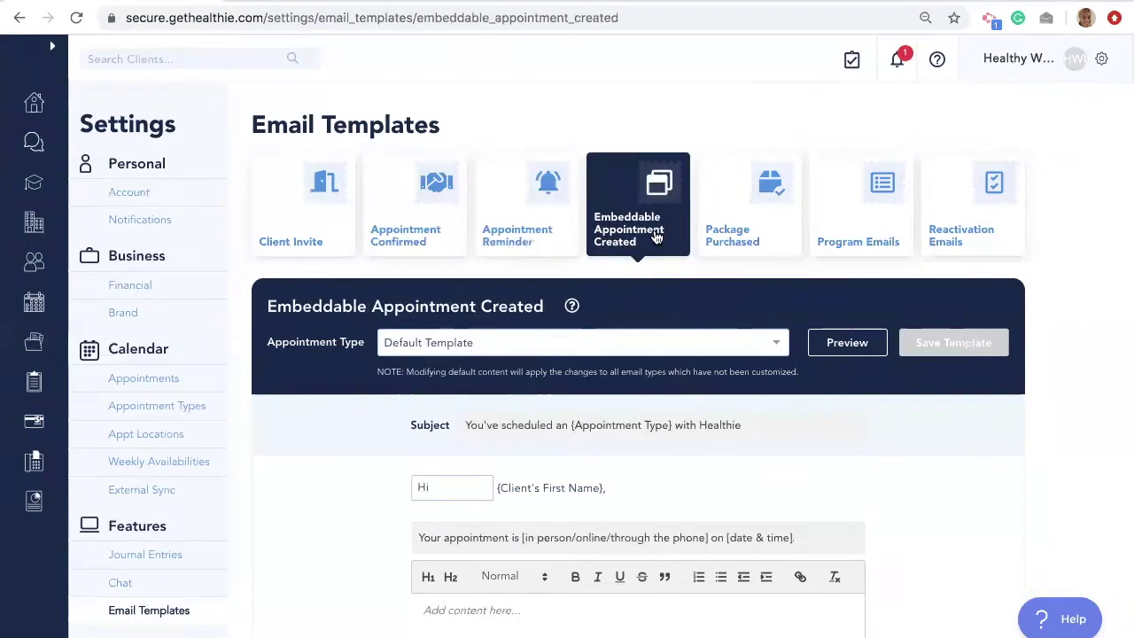
left_click(770, 239)
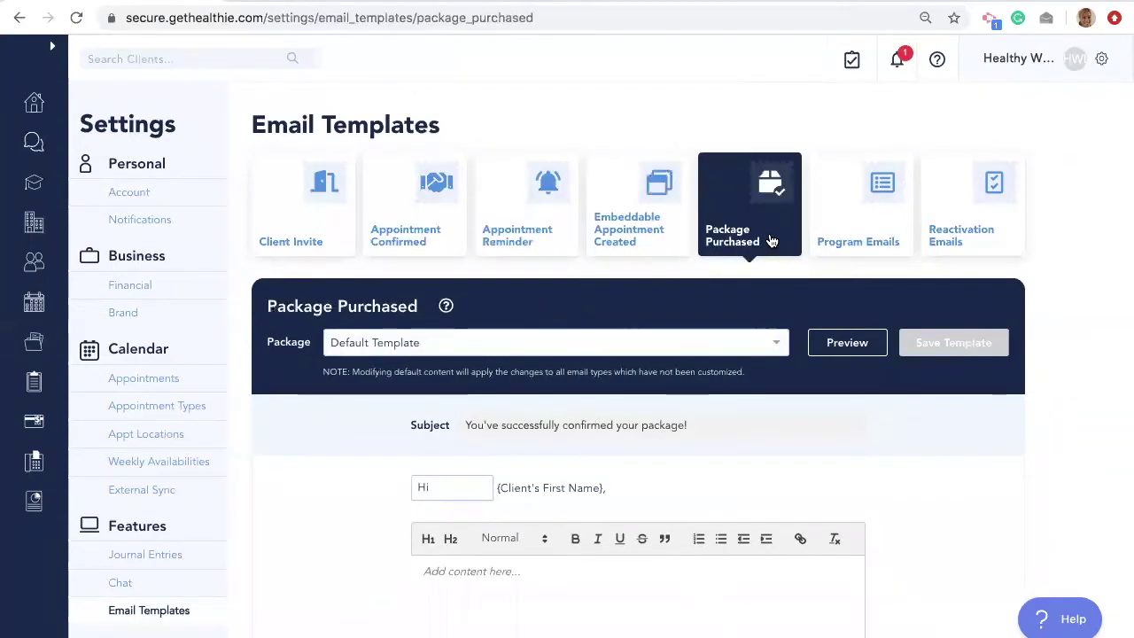
left_click(853, 235)
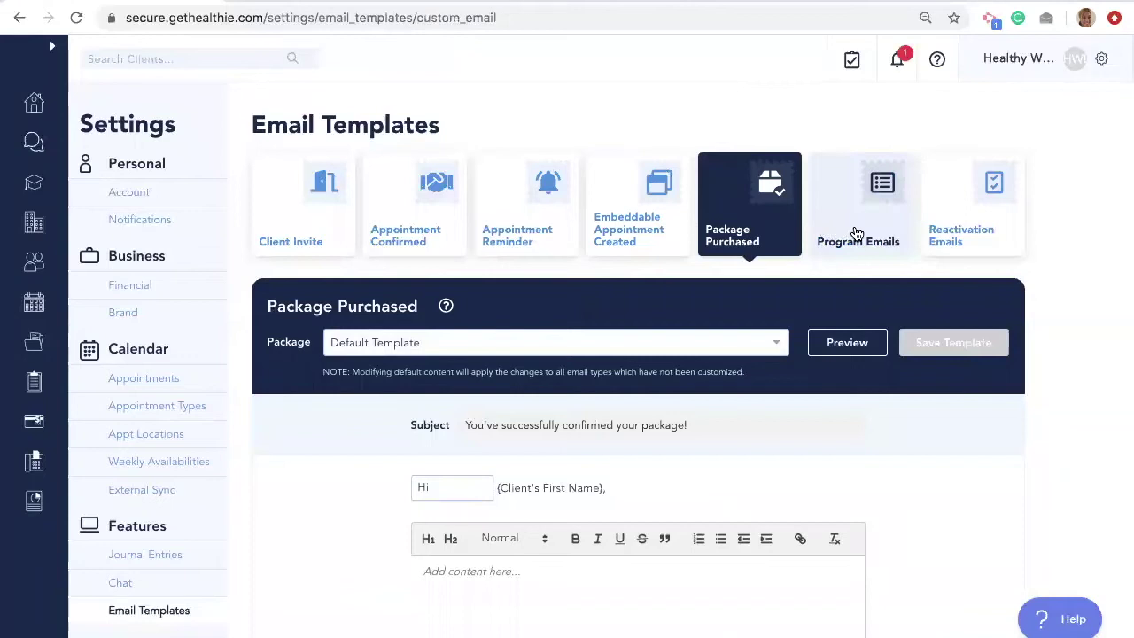
left_click(975, 232)
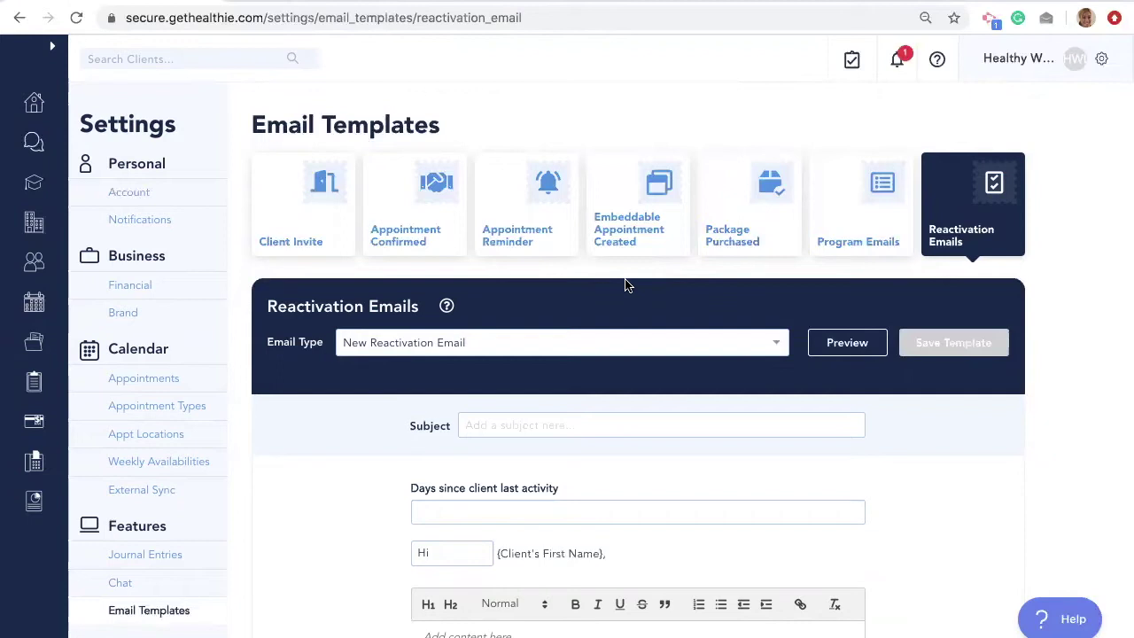
scroll(559, 489, "down", 2)
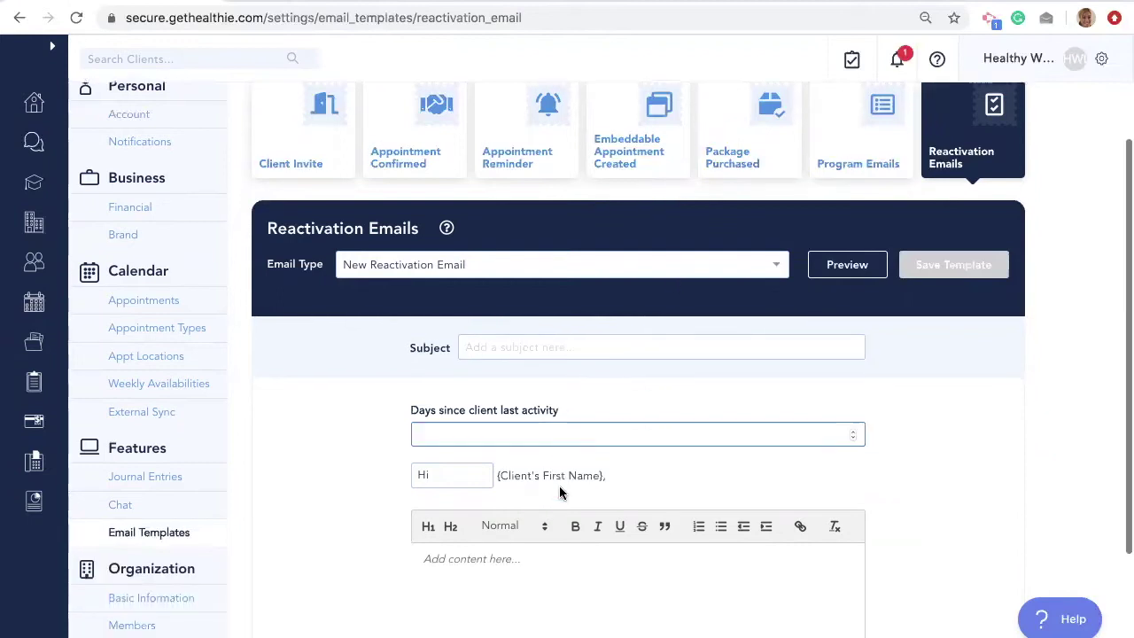
scroll(559, 488, "down", 1)
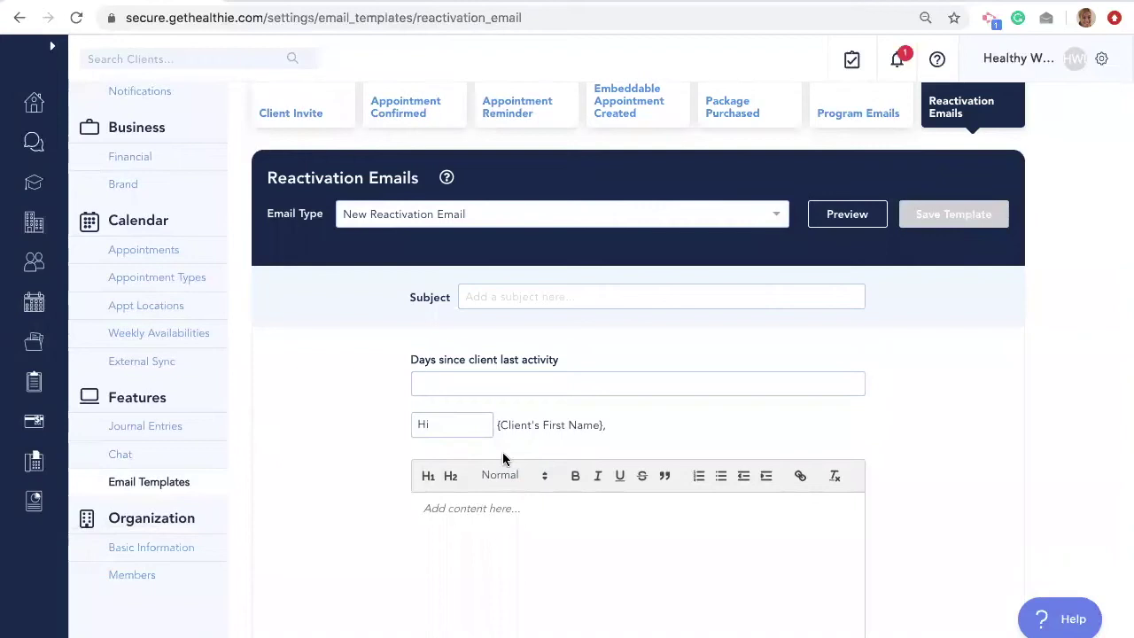
scroll(503, 458, "up", 3)
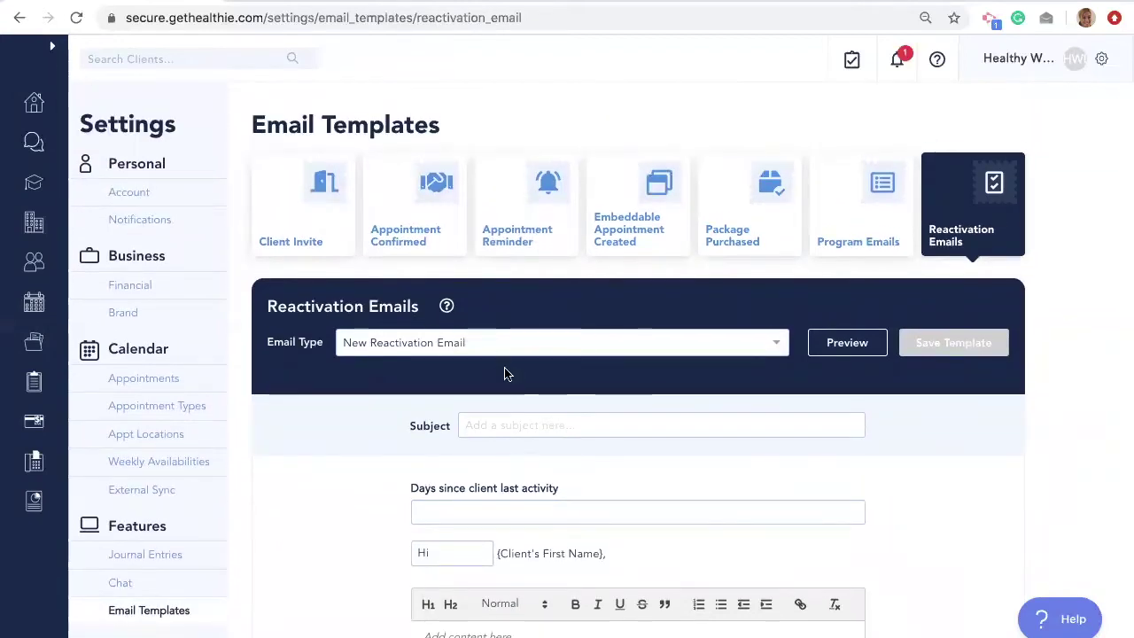
left_click(321, 188)
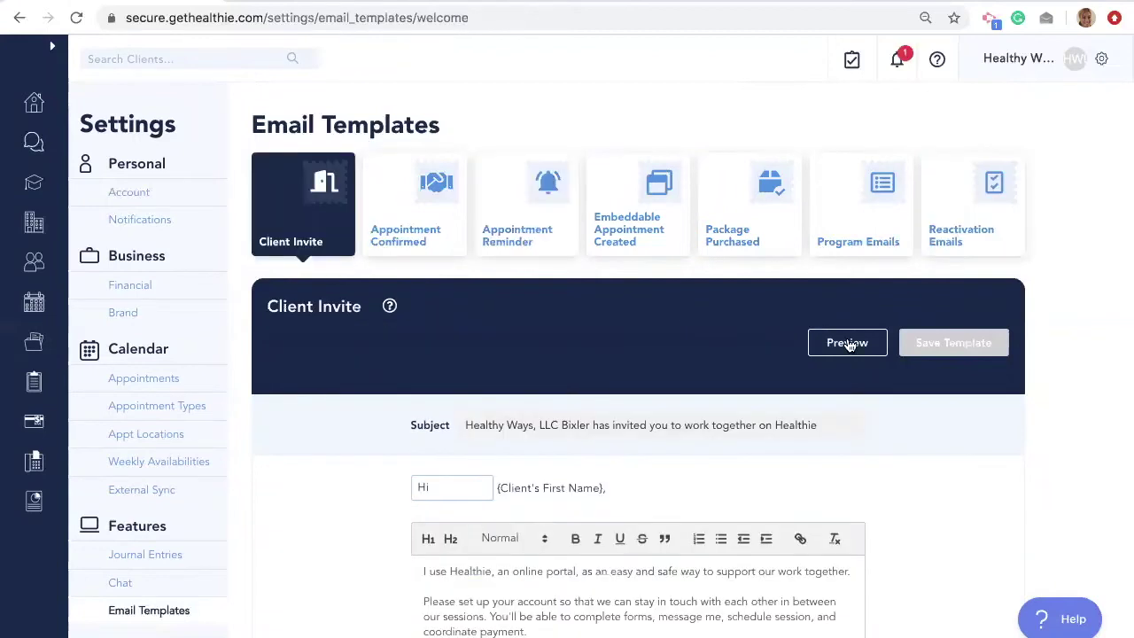
left_click(848, 343)
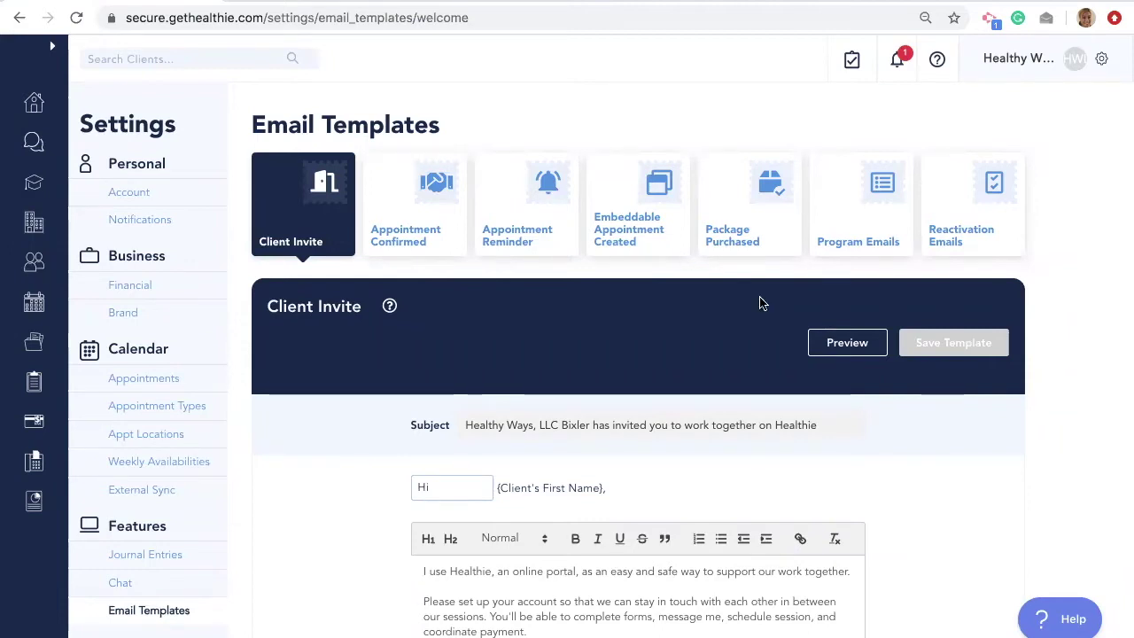
Open the Journal Entries settings page, 'Decide What Clients Can Track'.
left_click(1099, 62)
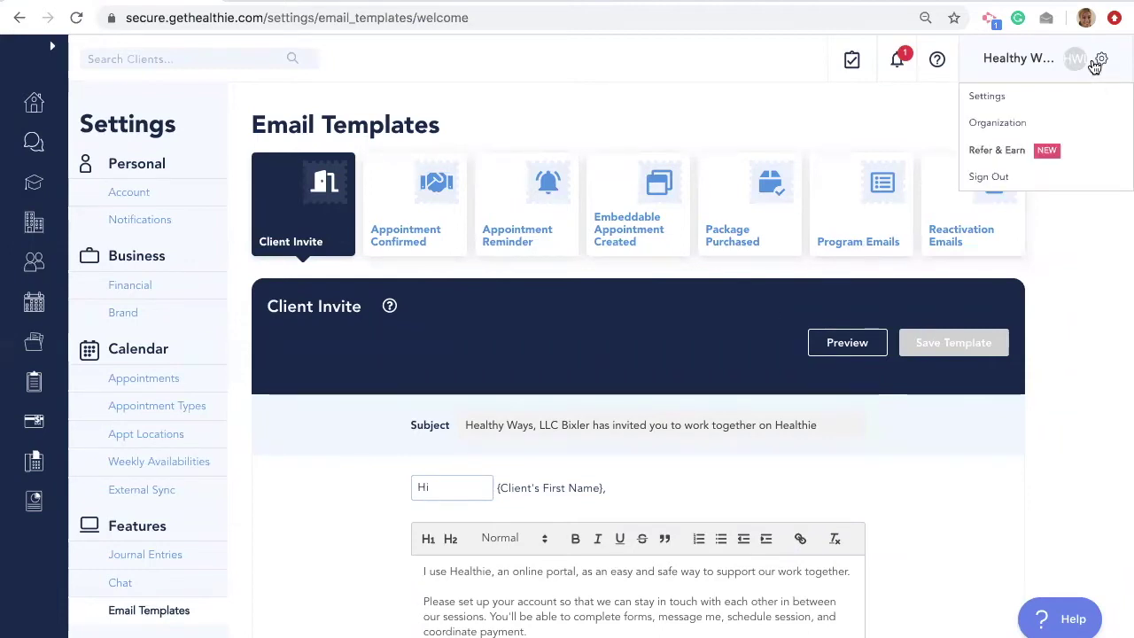
left_click(1048, 99)
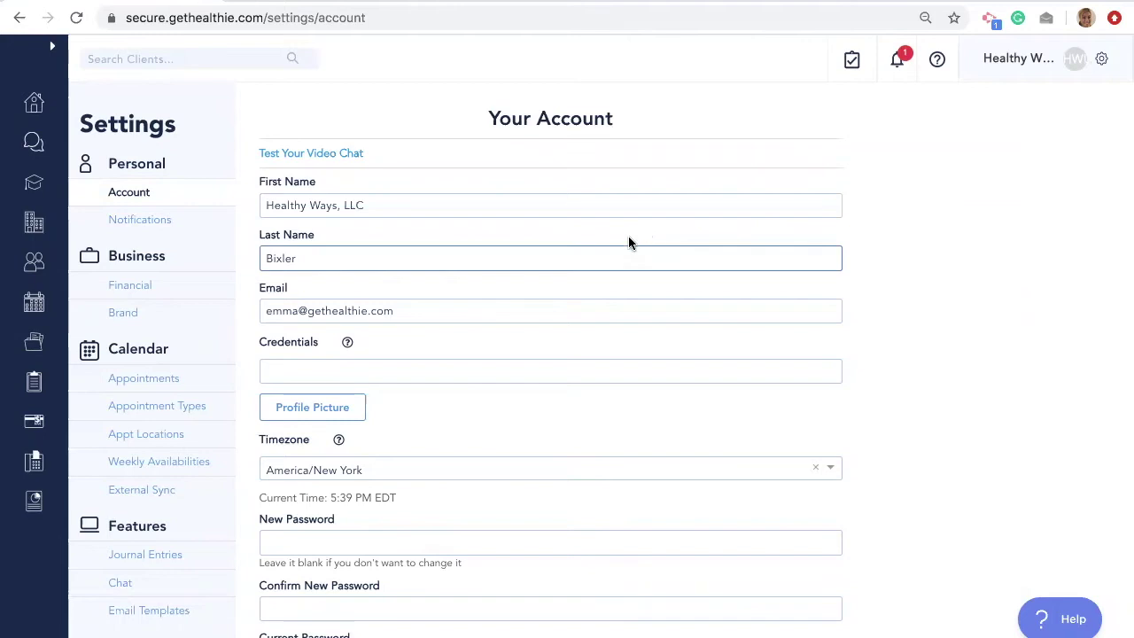
scroll(195, 527, "down", 1)
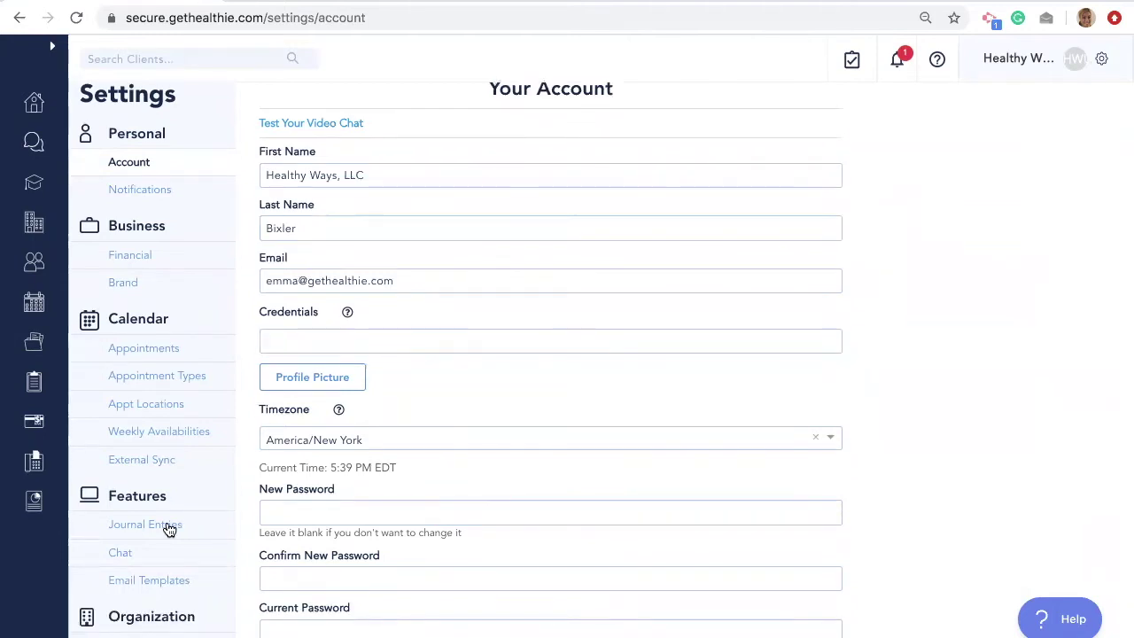
left_click(168, 529)
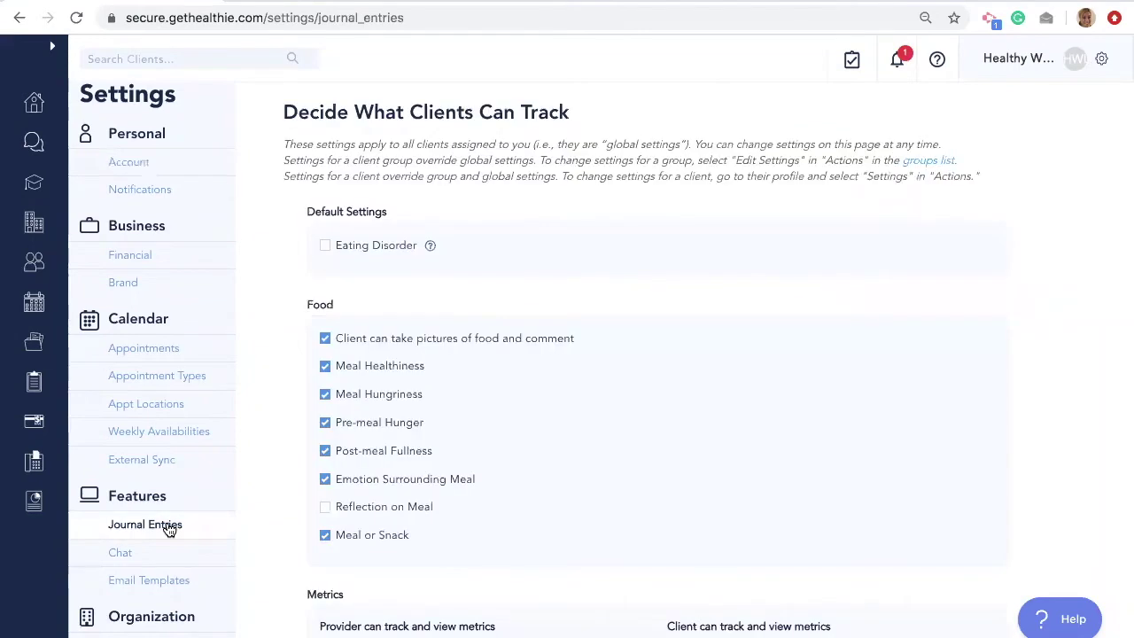
Review the food and metrics tracking options, then follow the groups list link to Client Groups.
scroll(621, 492, "down", 1)
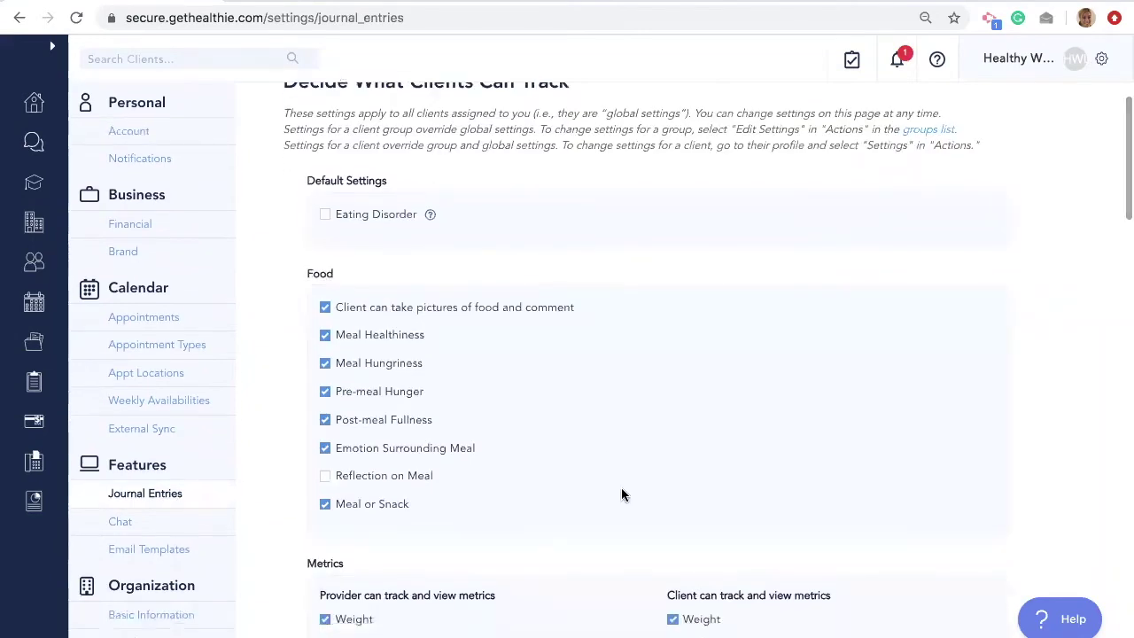
scroll(621, 488, "down", 3)
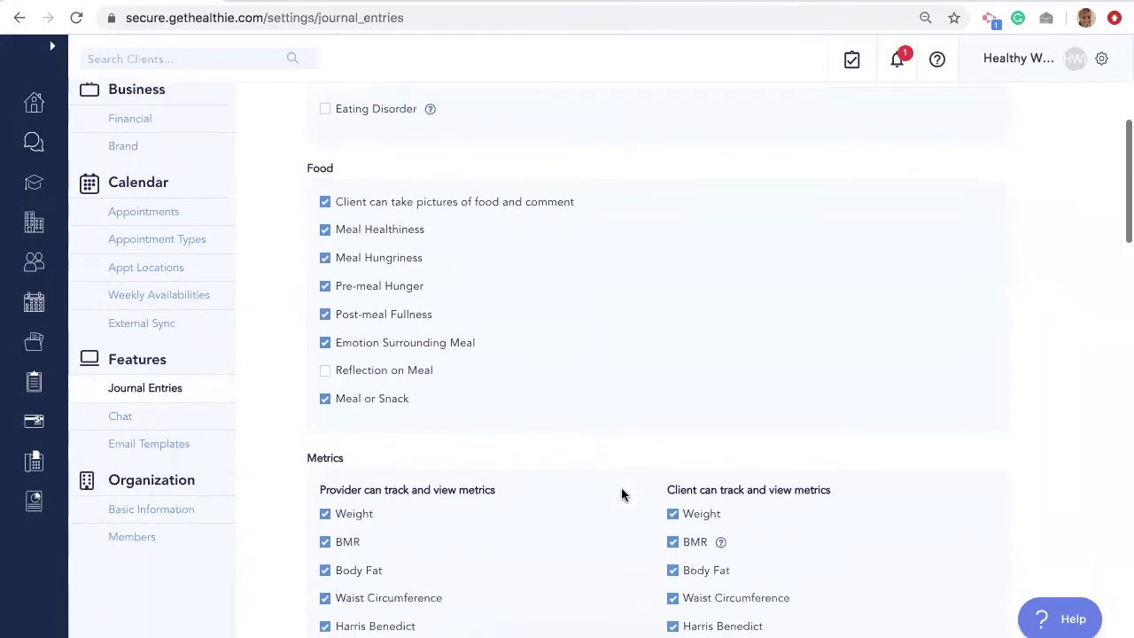
scroll(621, 495, "down", 3)
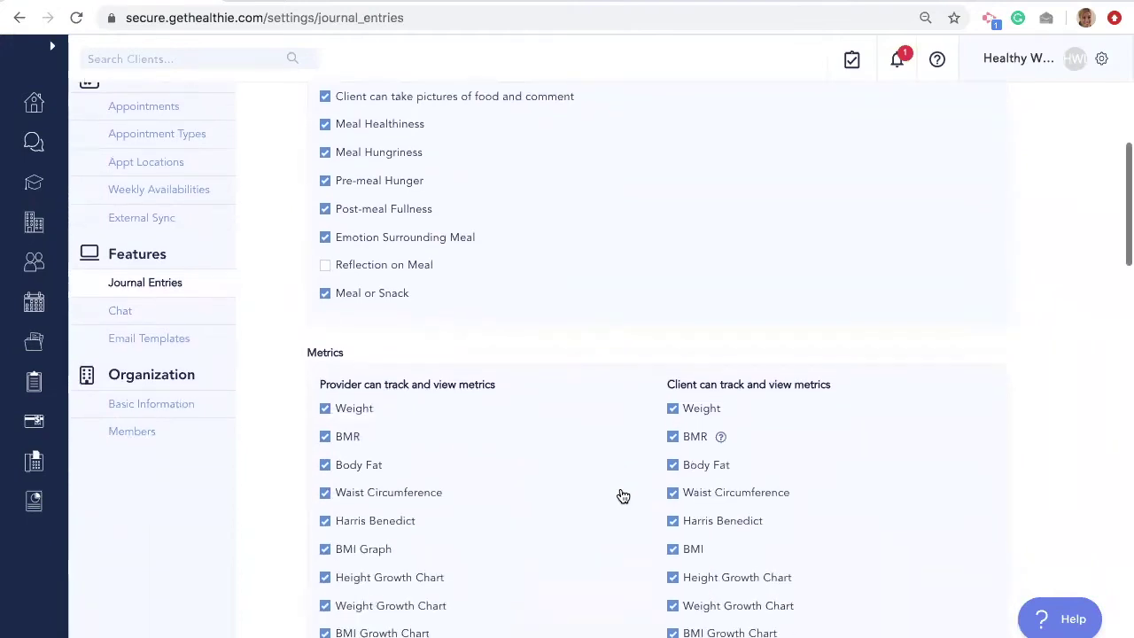
scroll(623, 497, "down", 1)
scroll(623, 496, "down", 1)
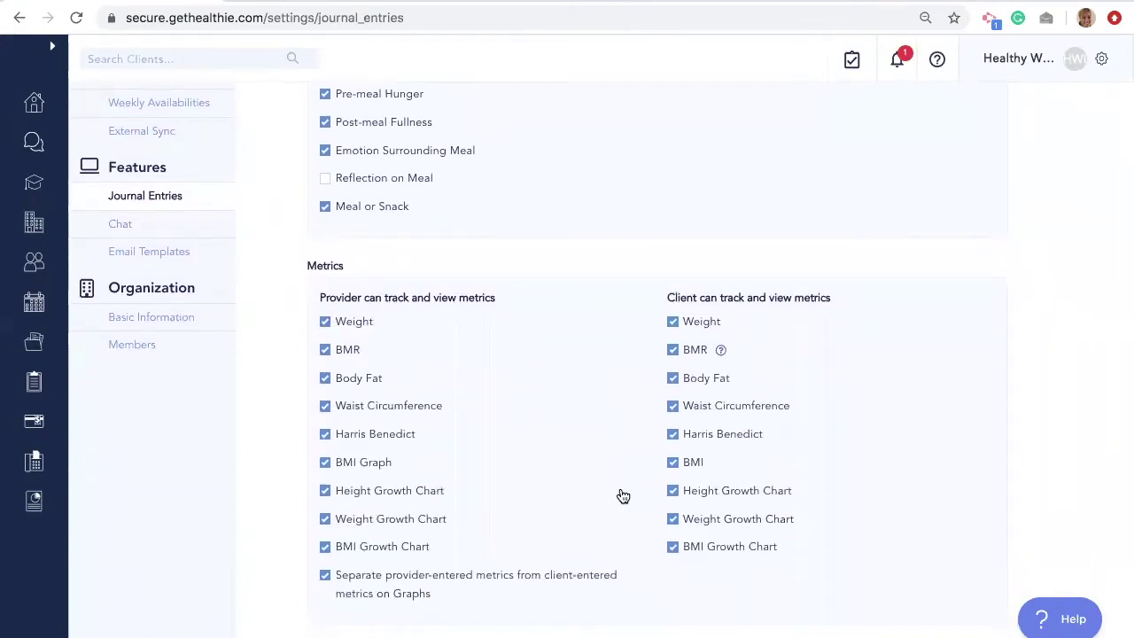
scroll(623, 497, "down", 2)
scroll(623, 496, "down", 1)
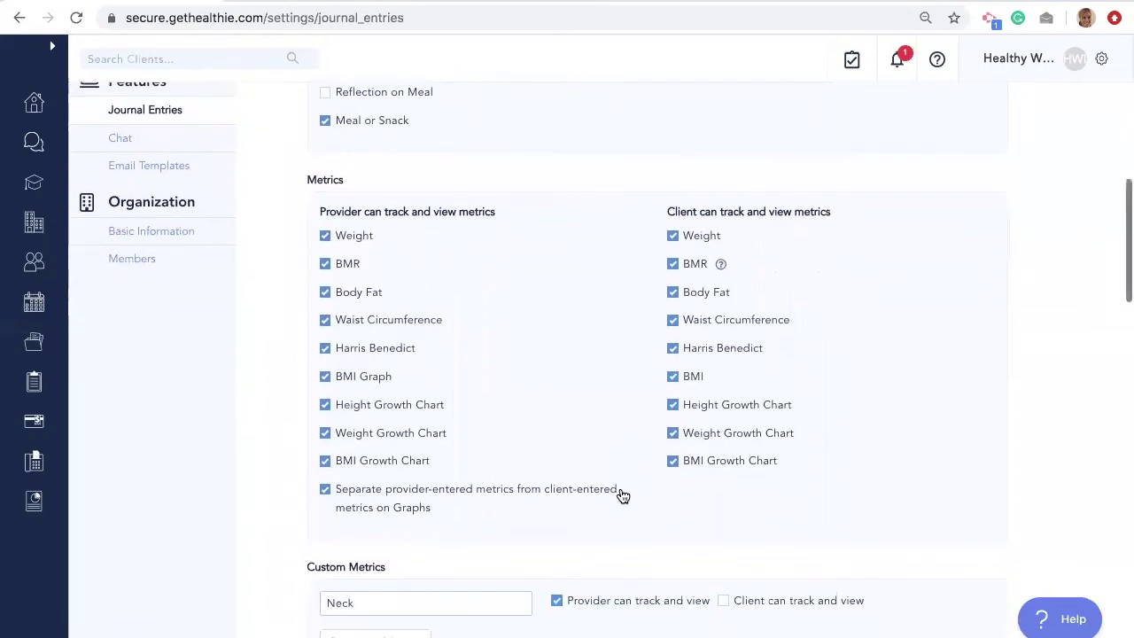
scroll(623, 496, "down", 3)
scroll(623, 497, "down", 1)
scroll(623, 497, "down", 1)
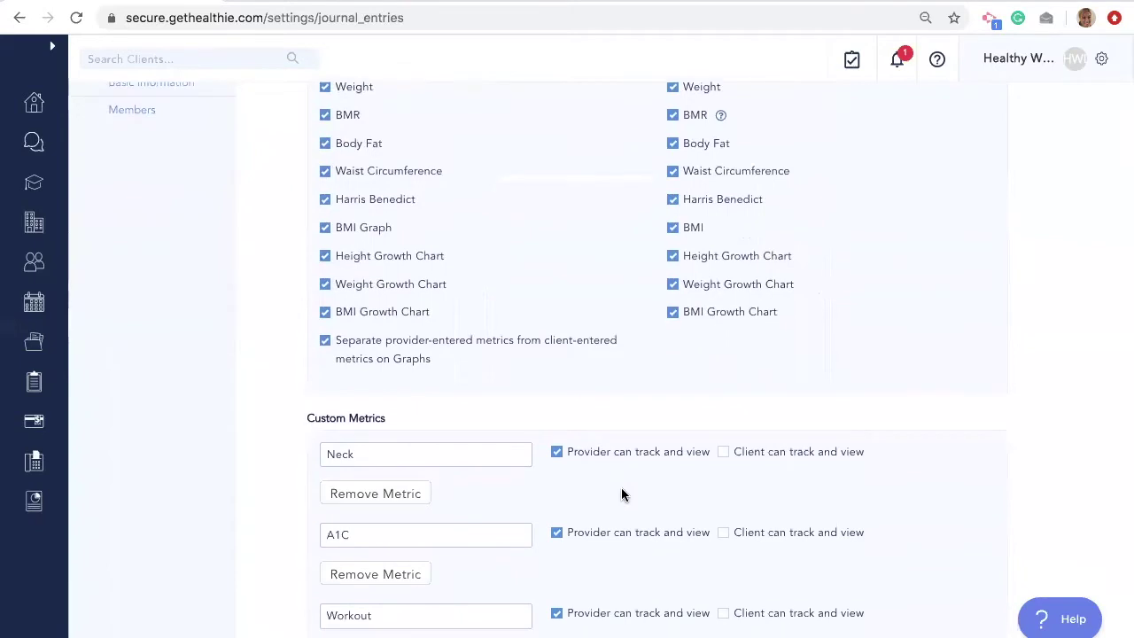
scroll(623, 496, "up", 1)
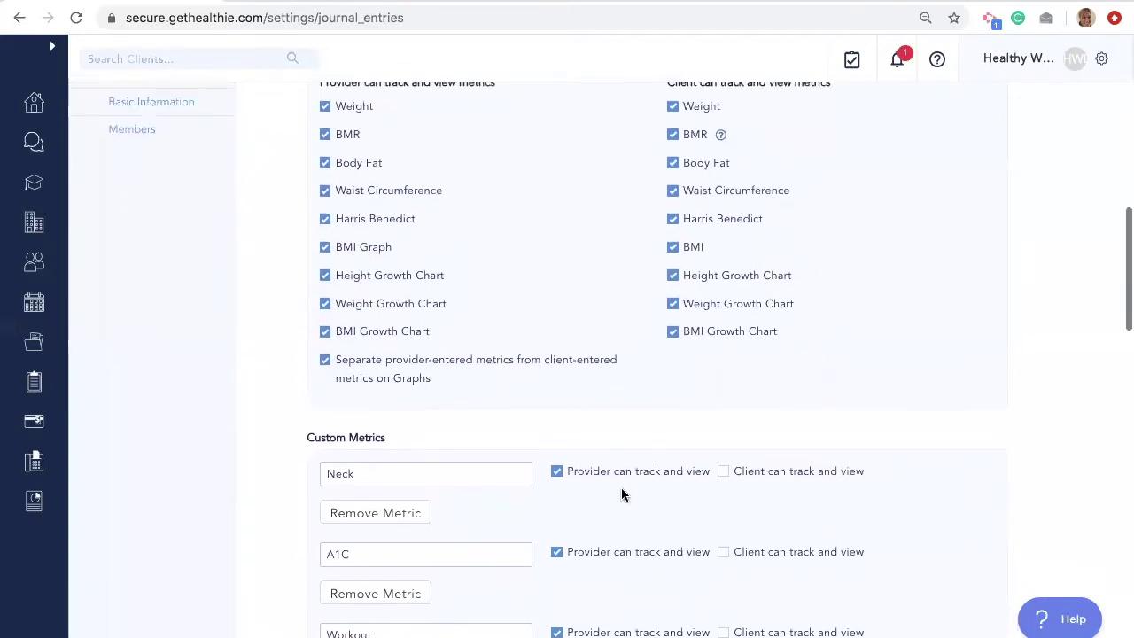
scroll(621, 495, "up", 1)
scroll(621, 494, "up", 2)
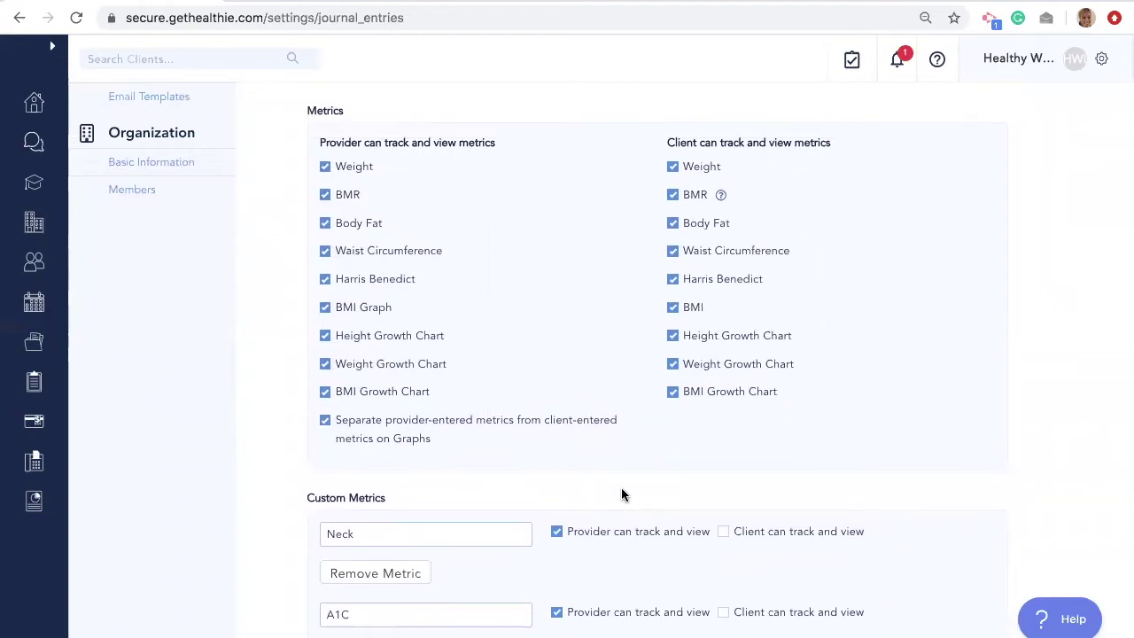
scroll(621, 495, "down", 1)
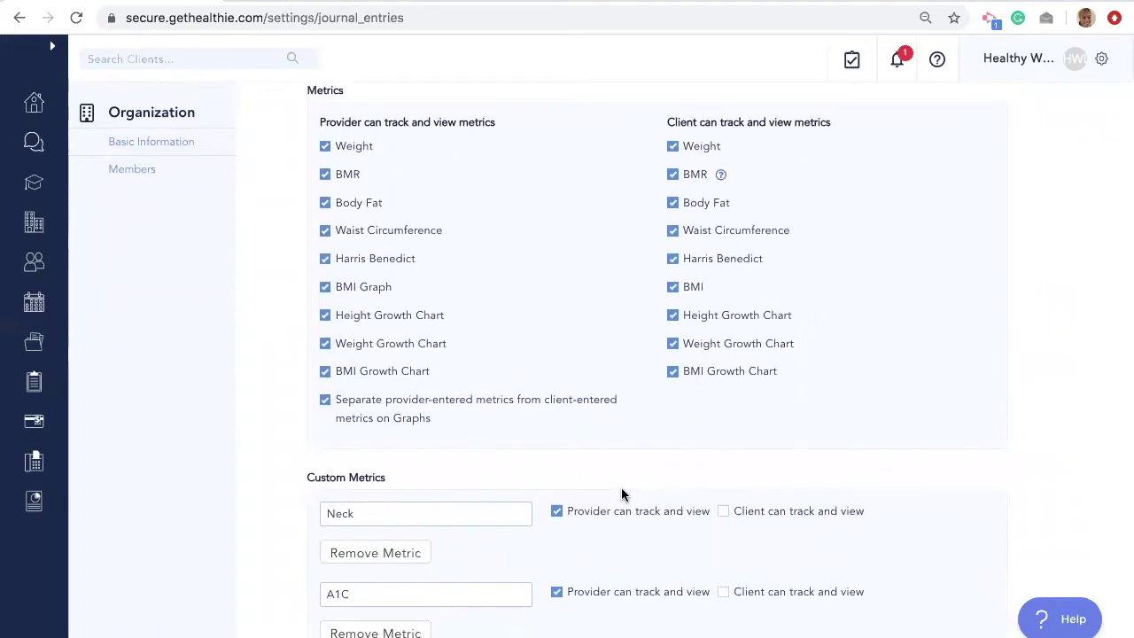
scroll(621, 495, "up", 5)
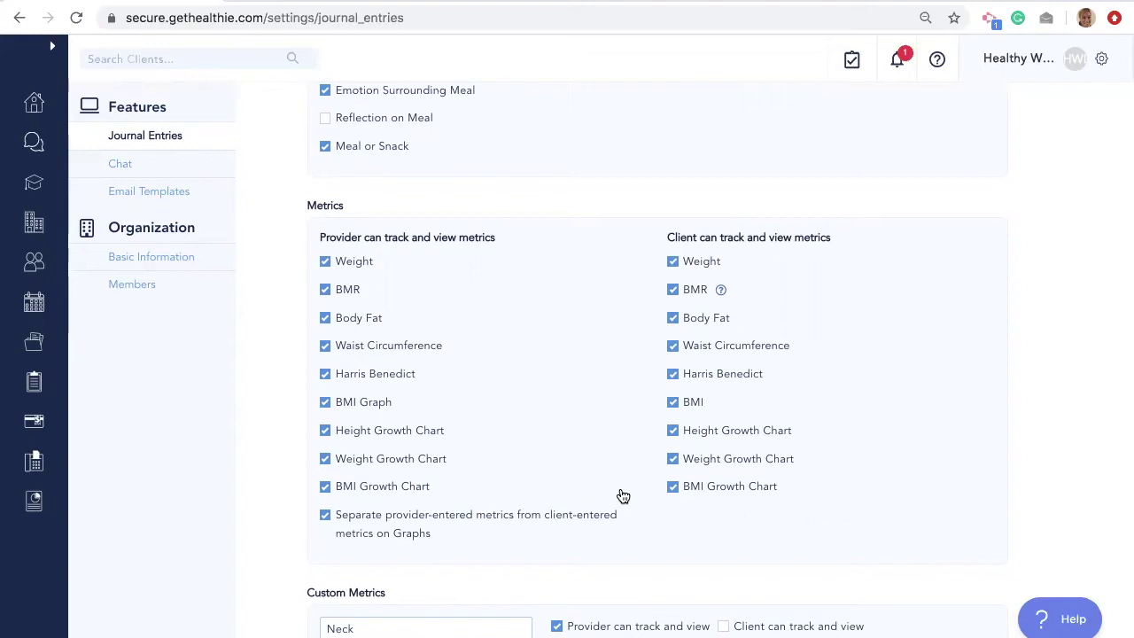
scroll(623, 497, "up", 3)
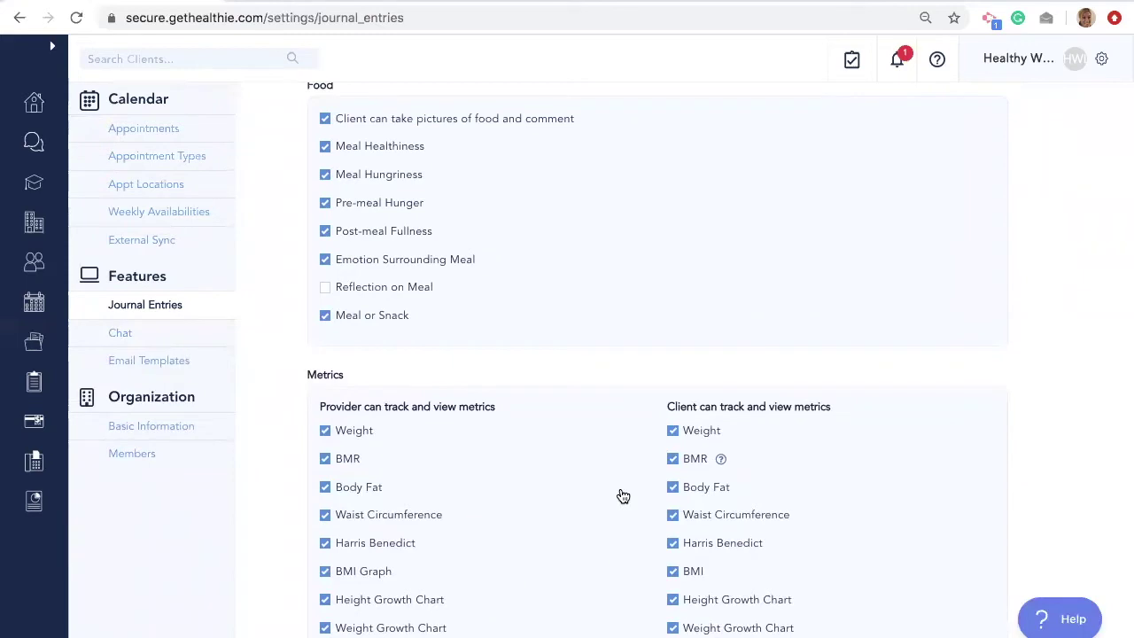
scroll(623, 496, "up", 4)
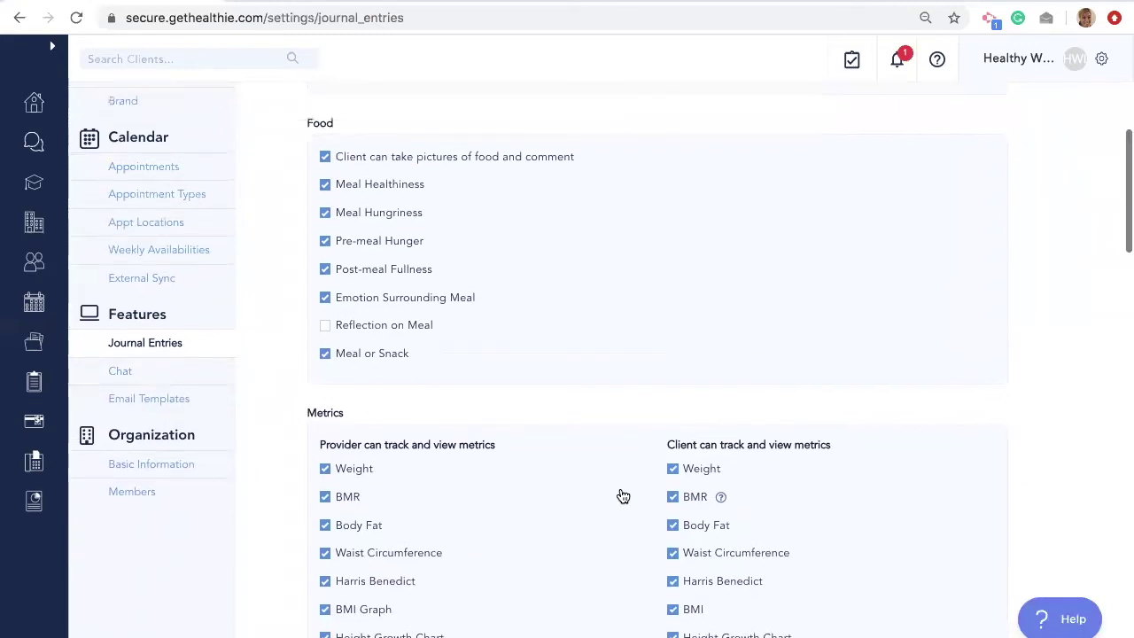
scroll(623, 495, "up", 1)
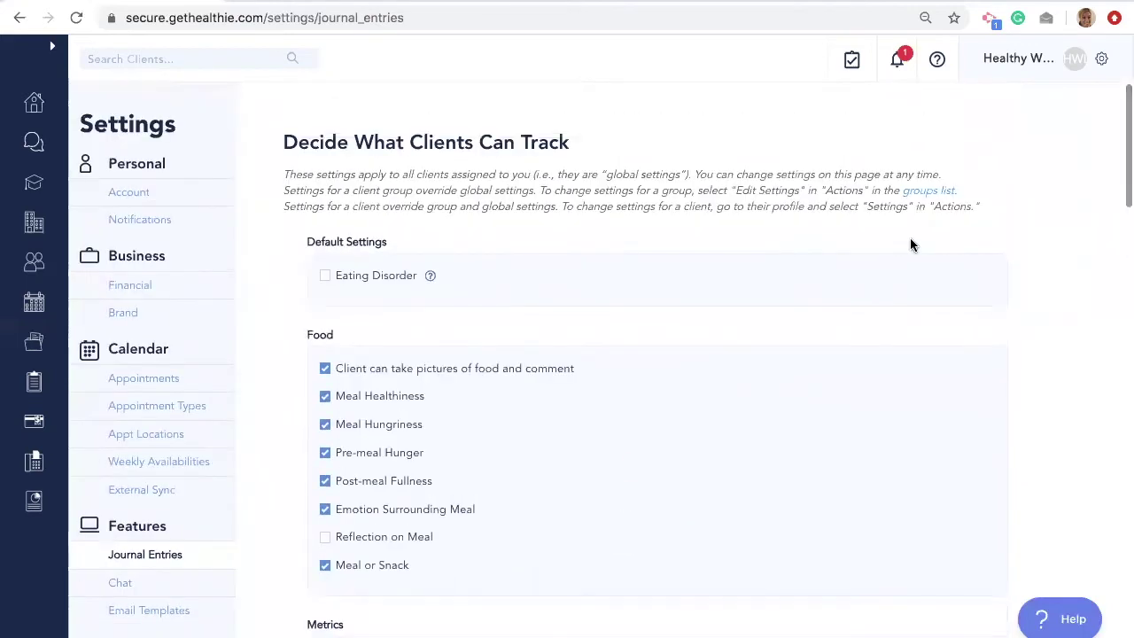
left_click(928, 189)
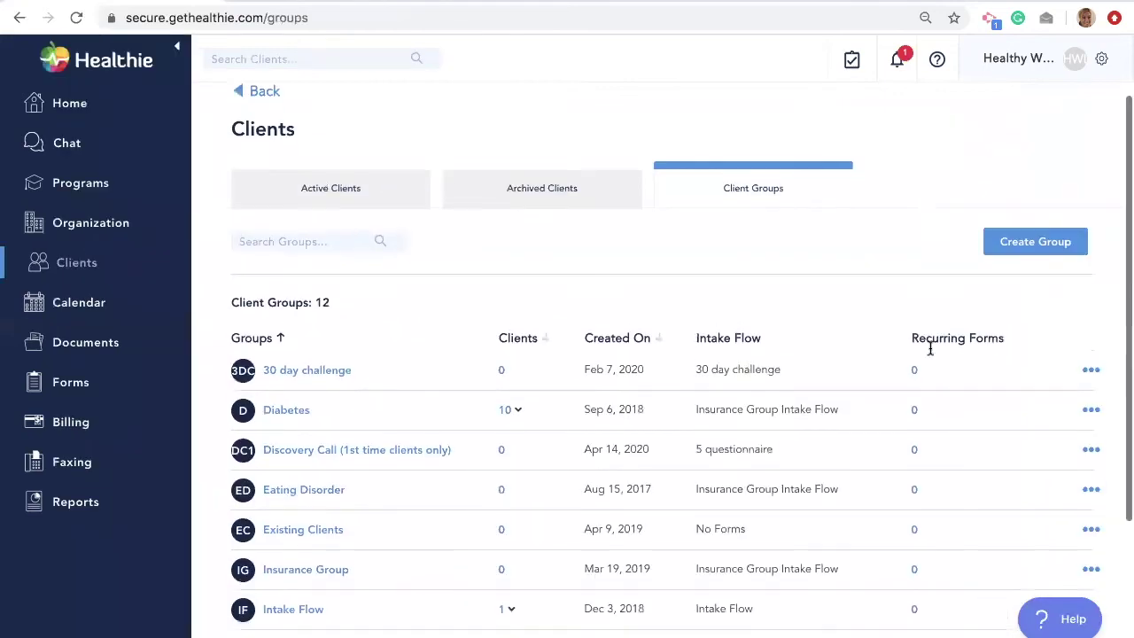
Review the 30 day challenge group's tracking settings, then open the May 24–30 calendar week.
scroll(930, 346, "down", 1)
left_click(1091, 357)
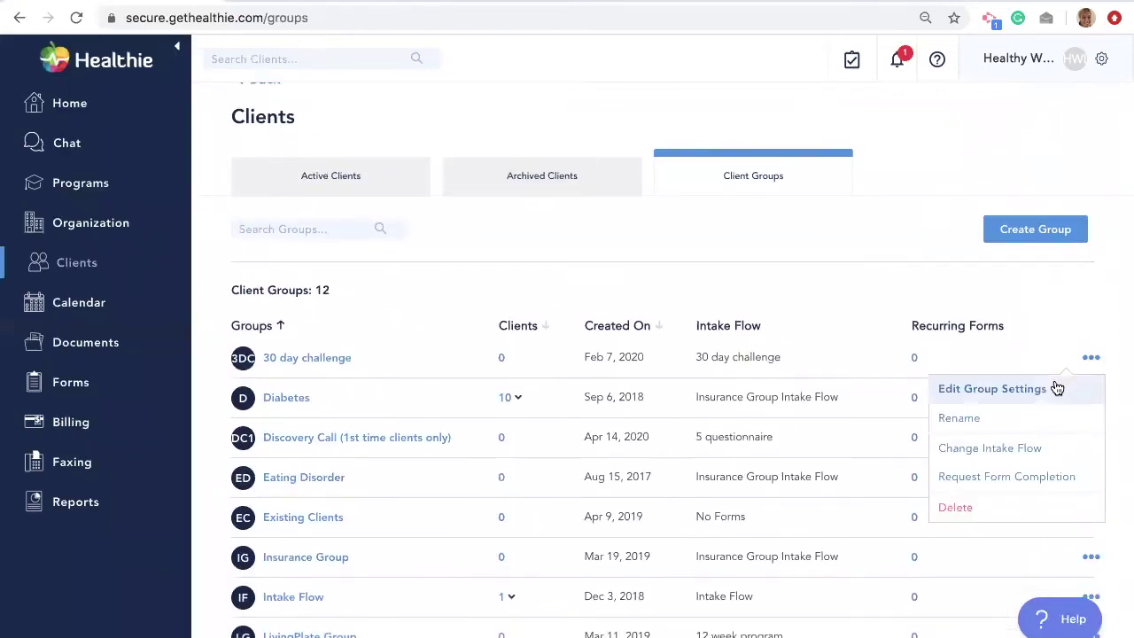
left_click(992, 389)
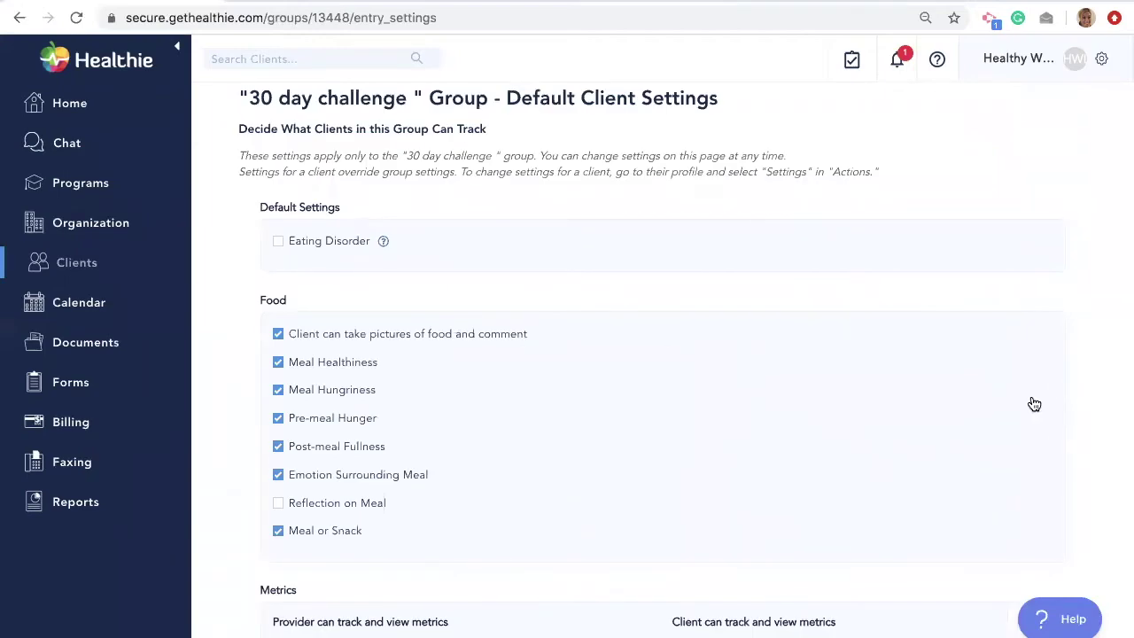
scroll(1033, 400, "down", 5)
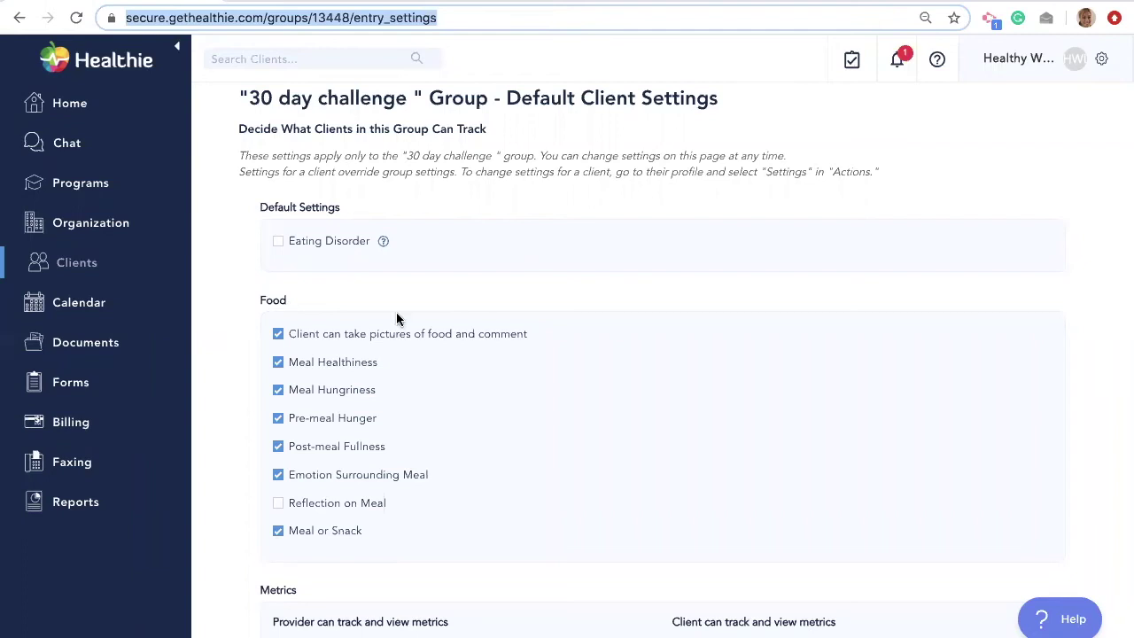
left_click(104, 302)
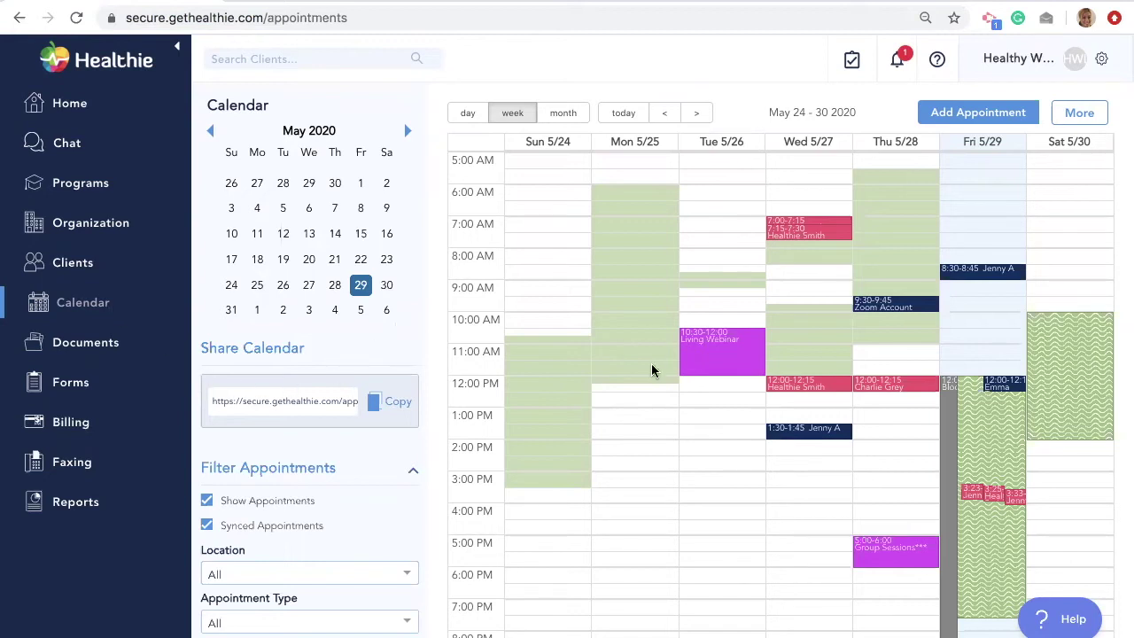
Book a 15-minute Discovery Call by Healthie Video Call for the test client, May 29, 12:00 PM.
left_click(969, 119)
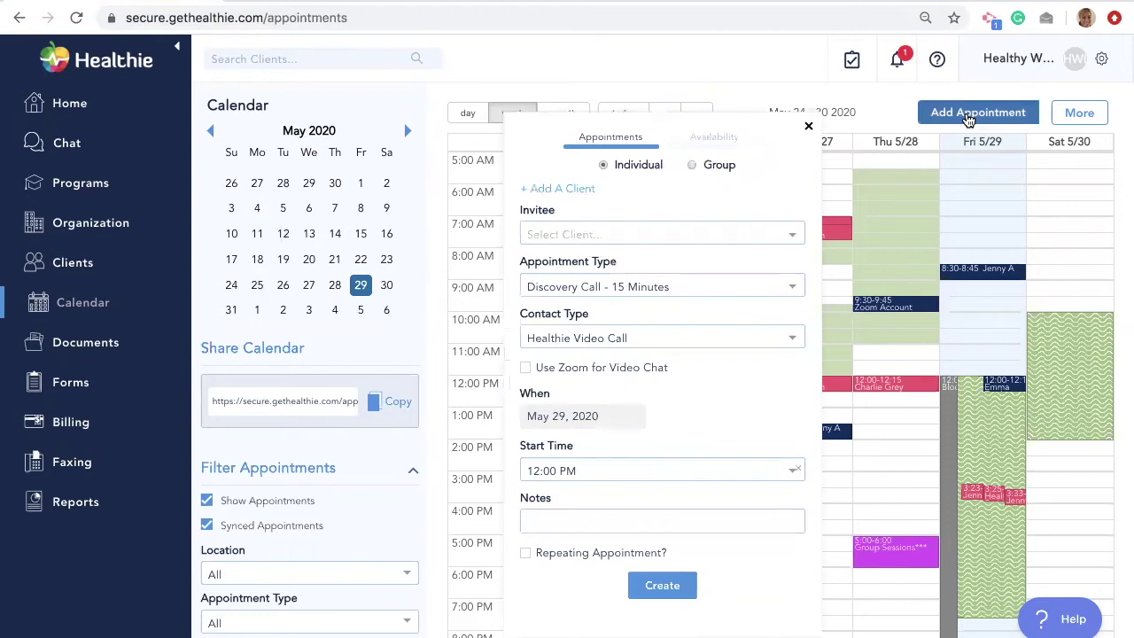
left_click(707, 234)
left_click(666, 316)
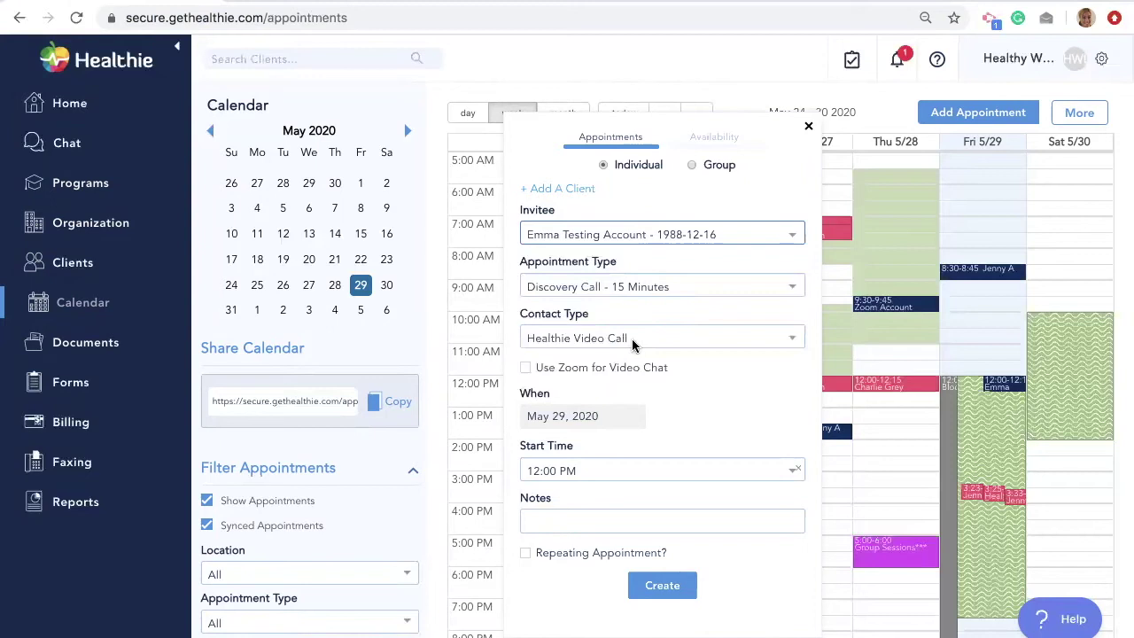
scroll(620, 340, "down", 1)
scroll(619, 335, "down", 2)
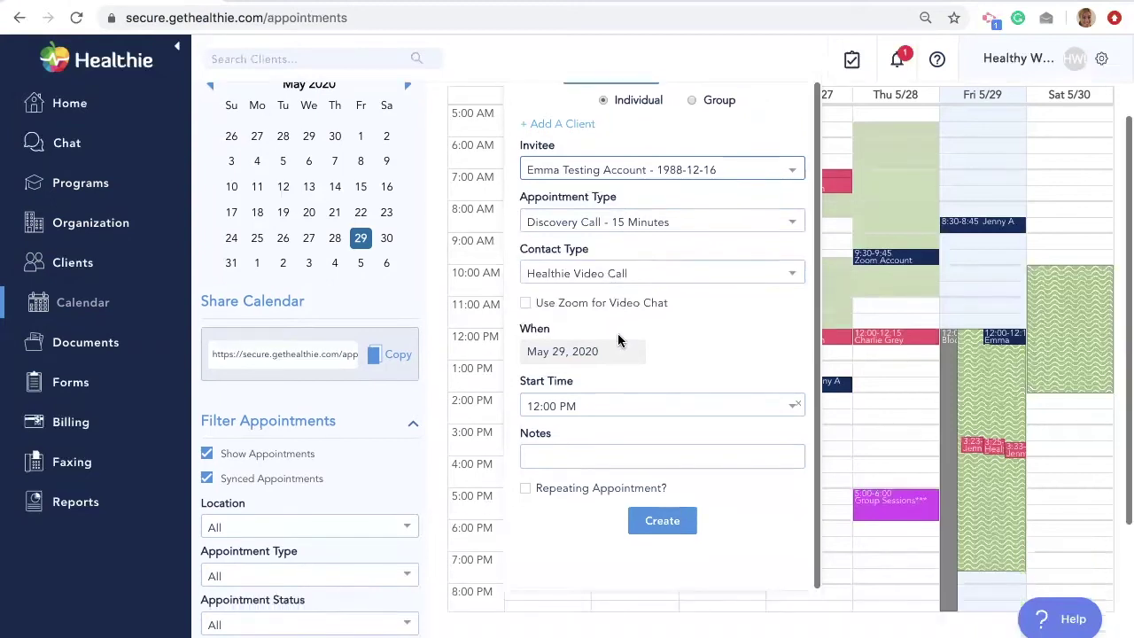
left_click(650, 521)
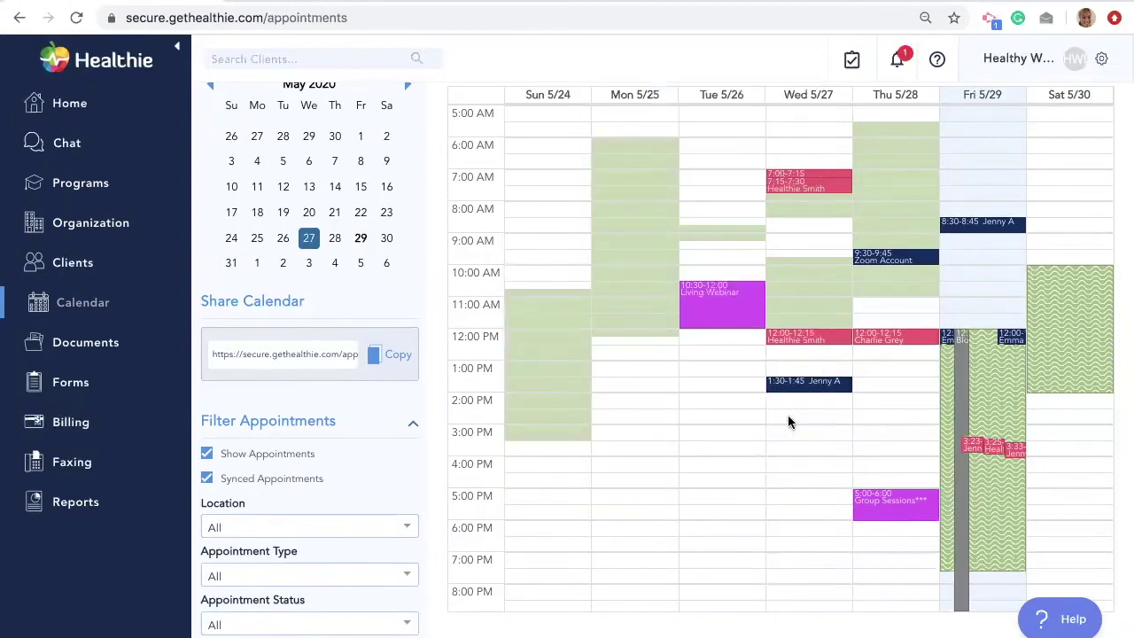
left_click(822, 387)
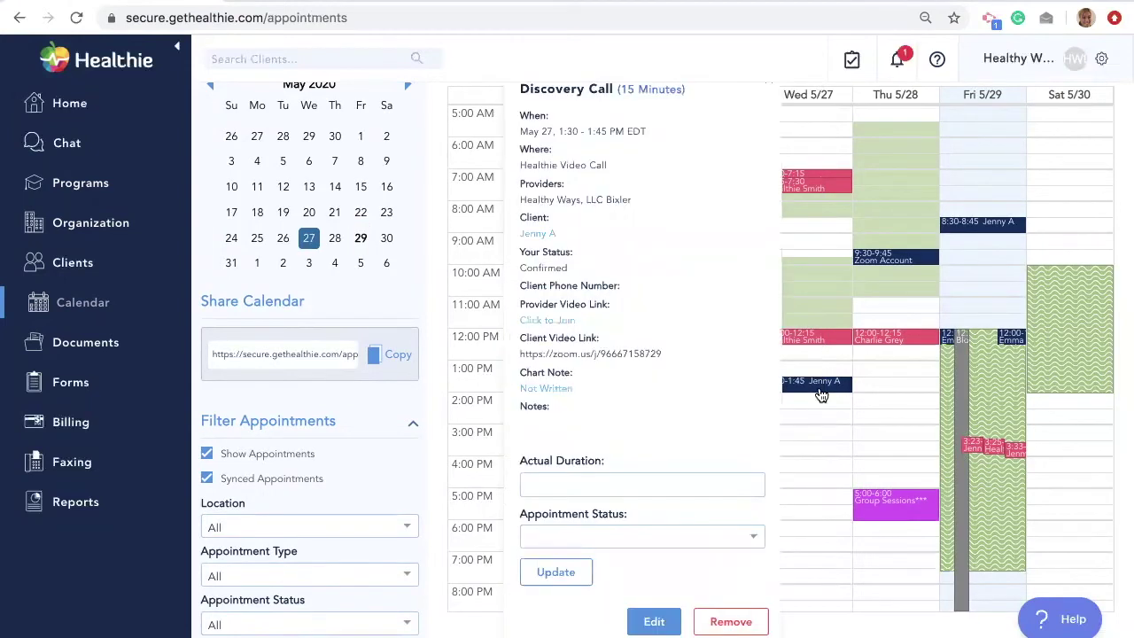
left_click(1009, 342)
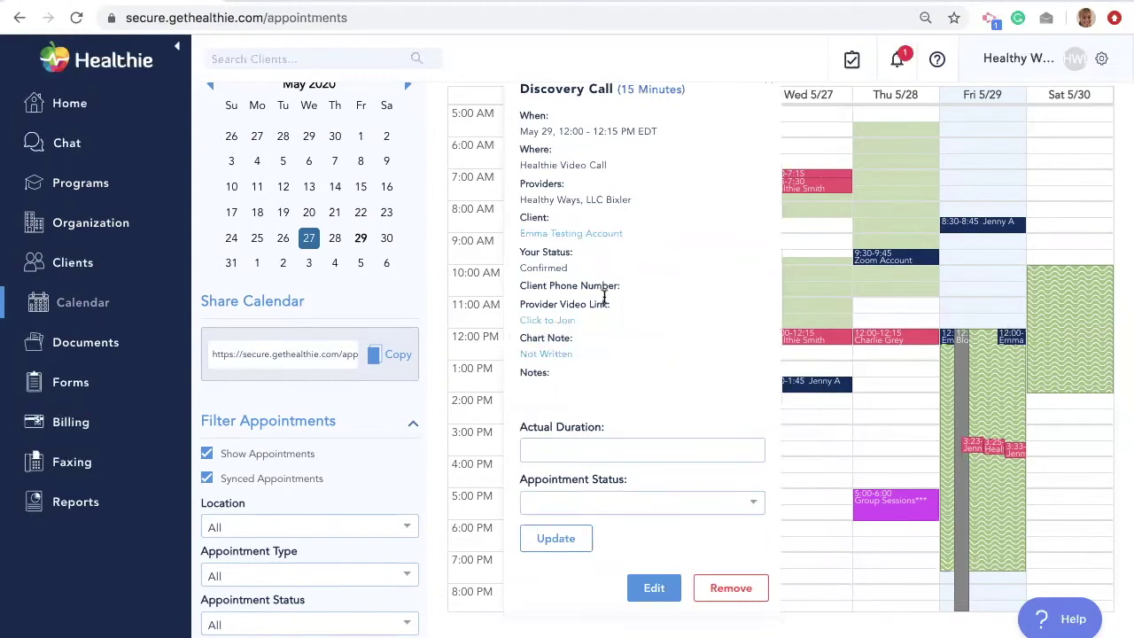
left_click(606, 234)
left_click(565, 322)
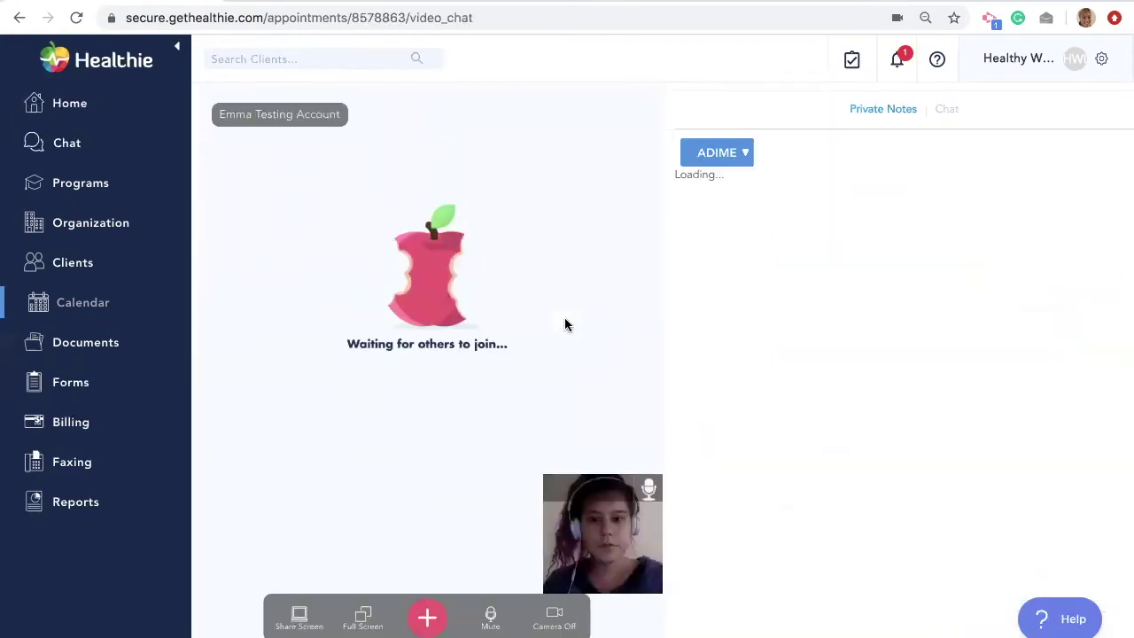
left_click(118, 303)
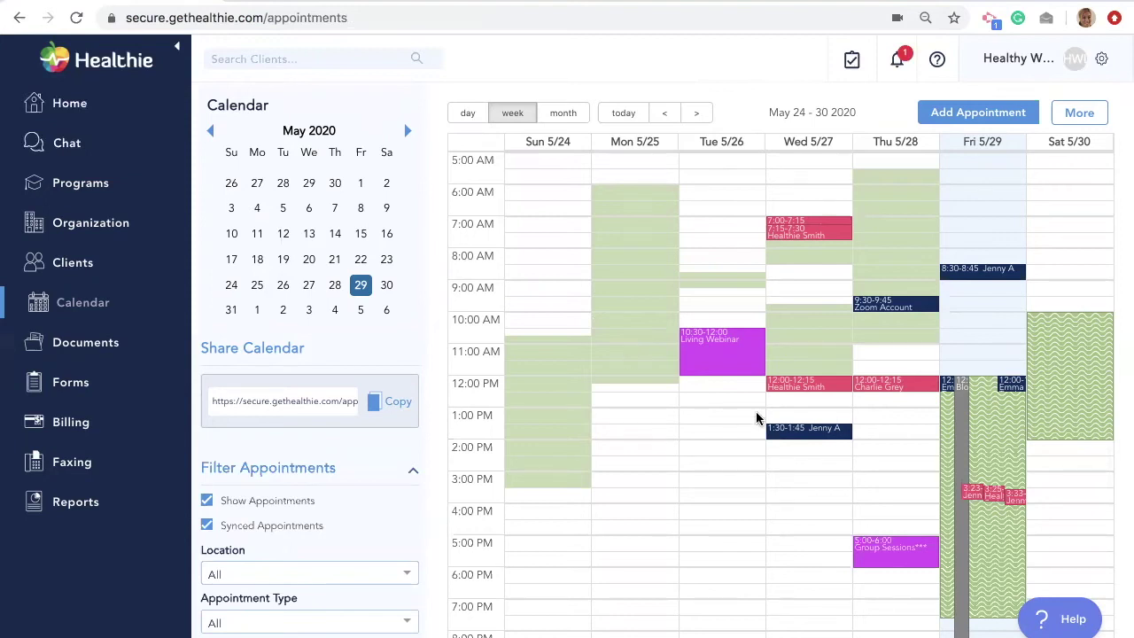
Run Test Your Video Chat from the account Settings page.
left_click(1097, 67)
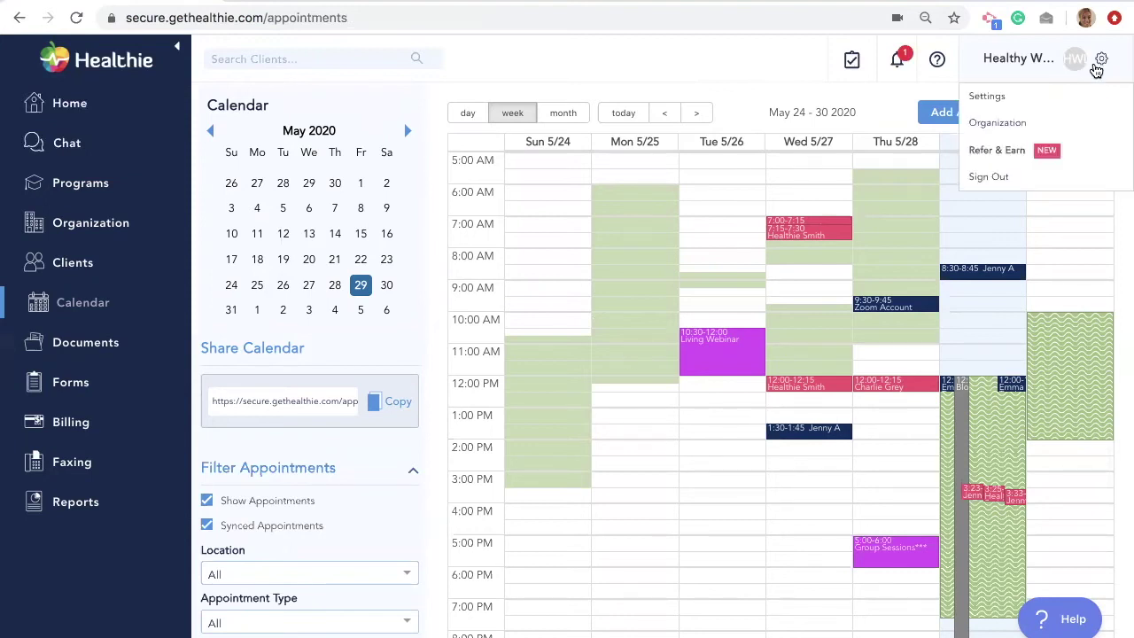
left_click(1071, 101)
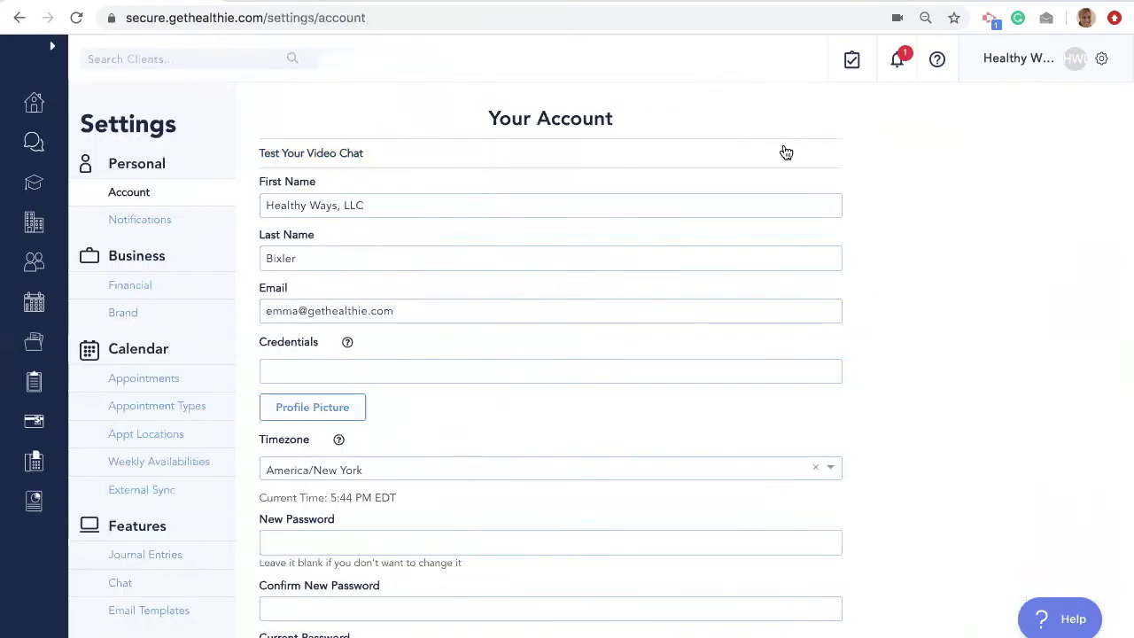
left_click(344, 153)
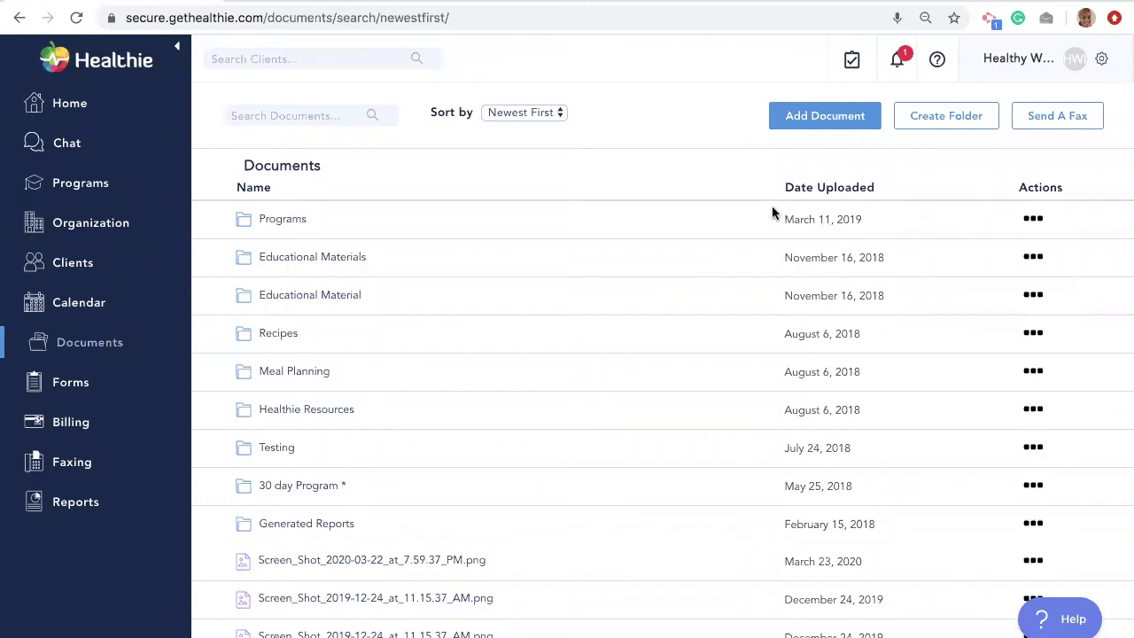
left_click(809, 121)
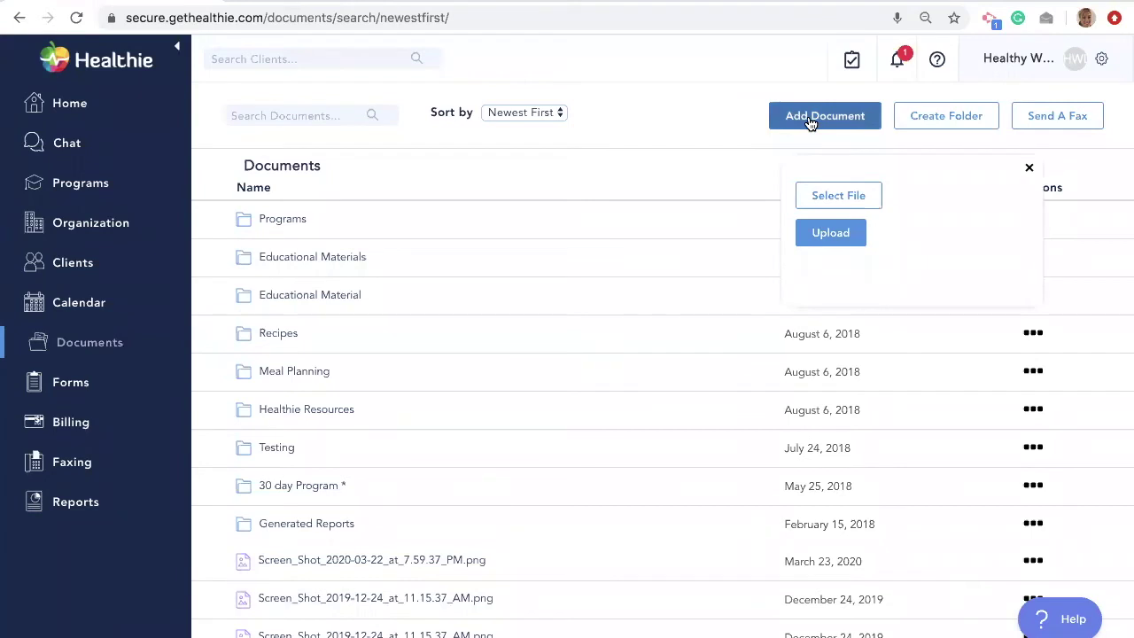
left_click(807, 191)
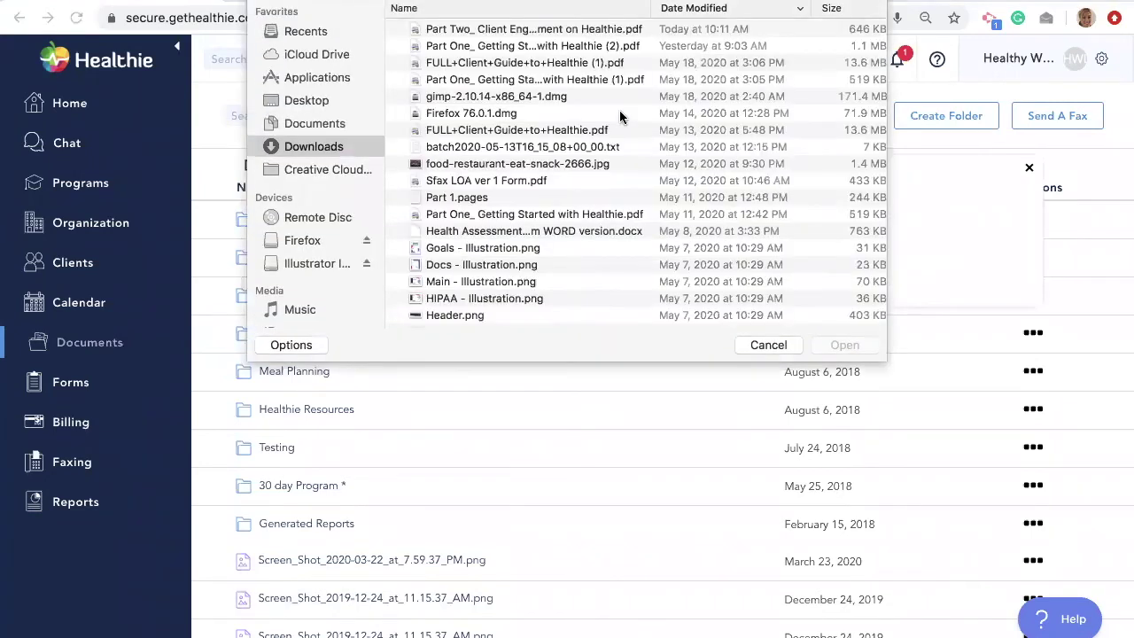
left_click(545, 79)
left_click(844, 345)
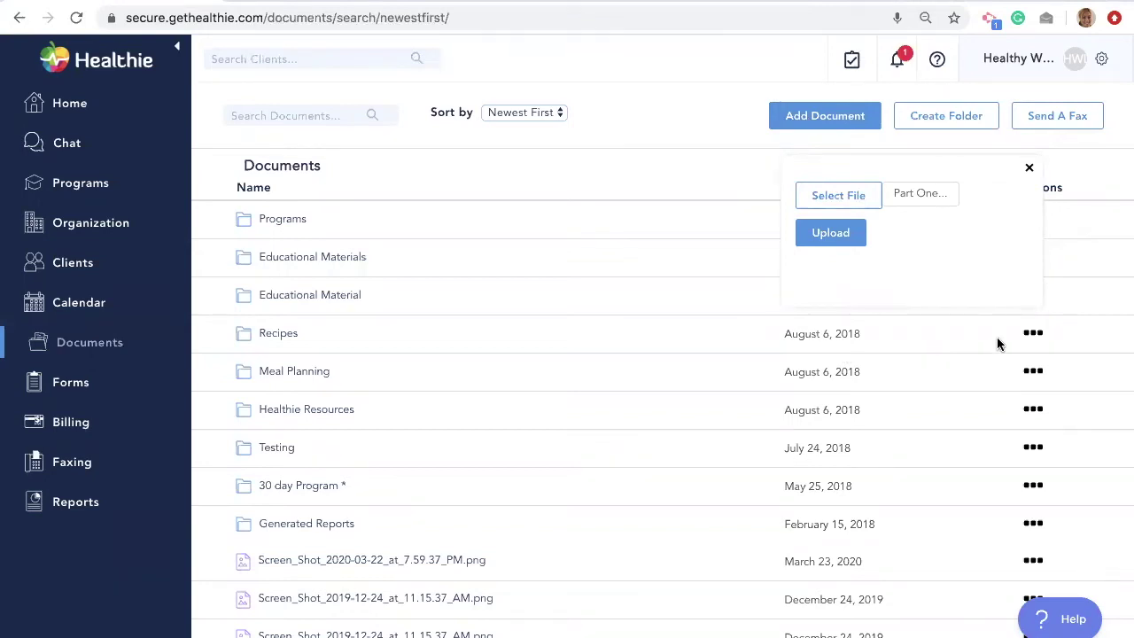
left_click(1029, 168)
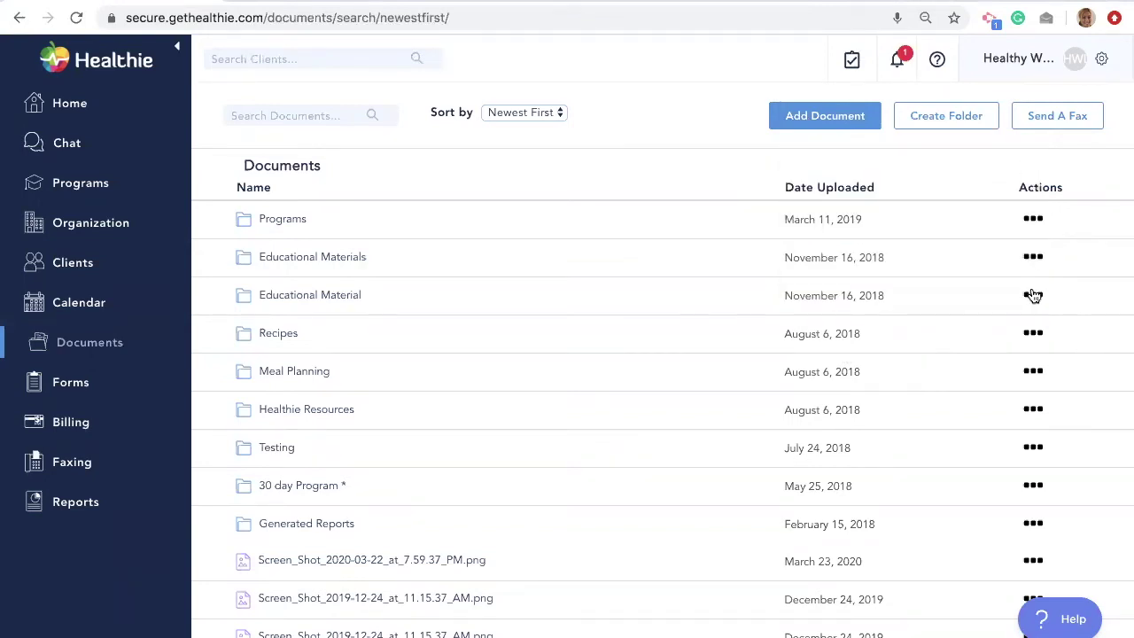
Share the Educational Material folder with the 30 day challenge group and save.
left_click(1033, 295)
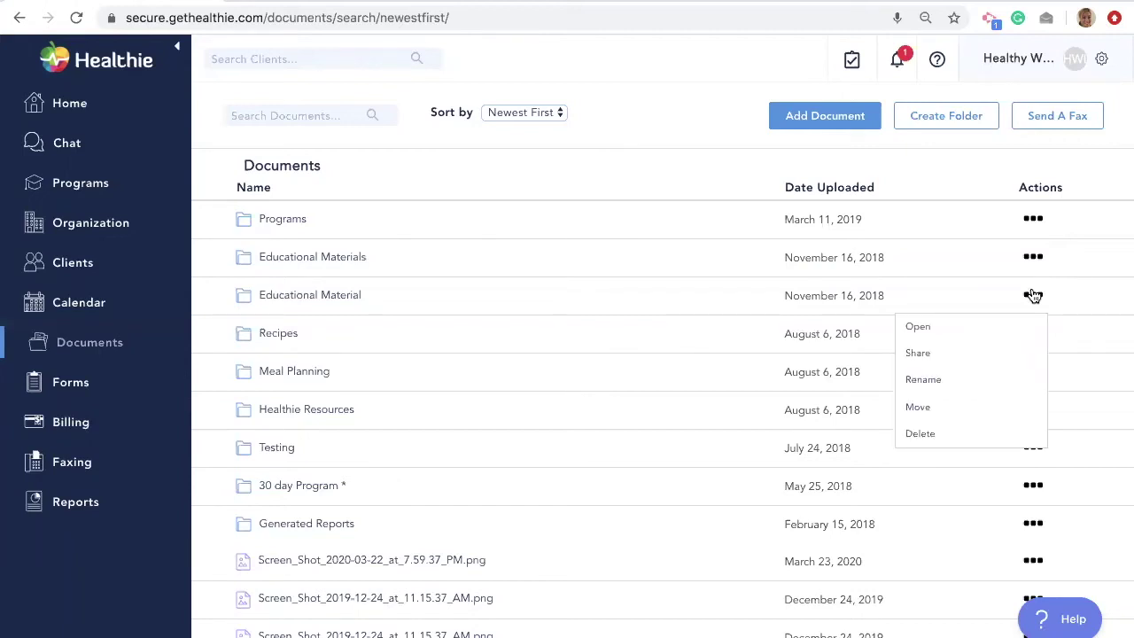
left_click(992, 354)
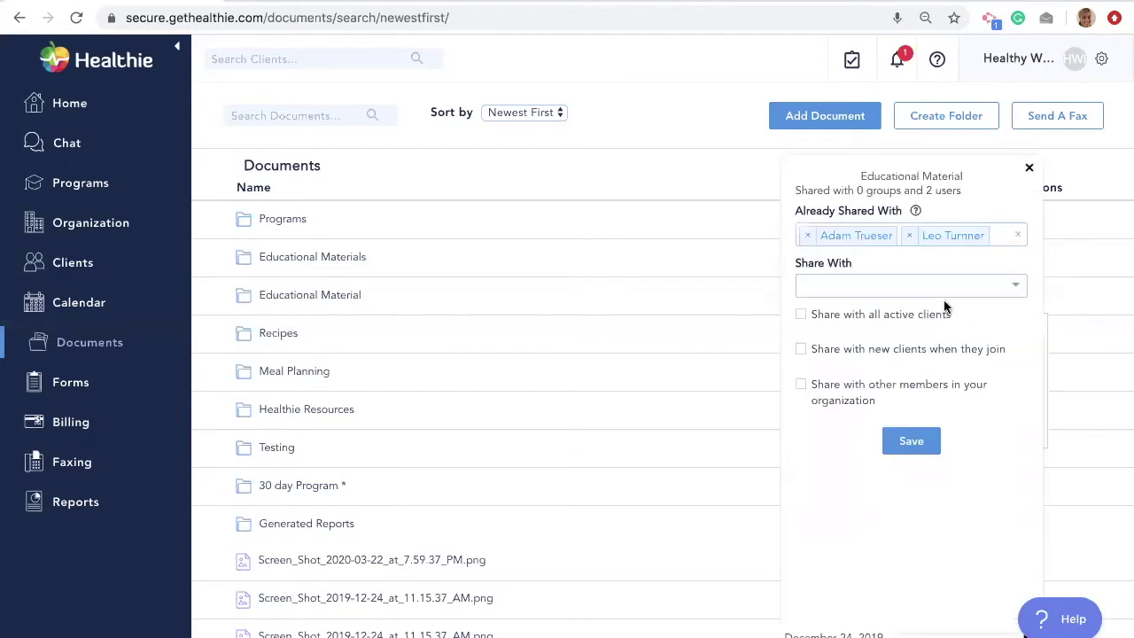
left_click(837, 285)
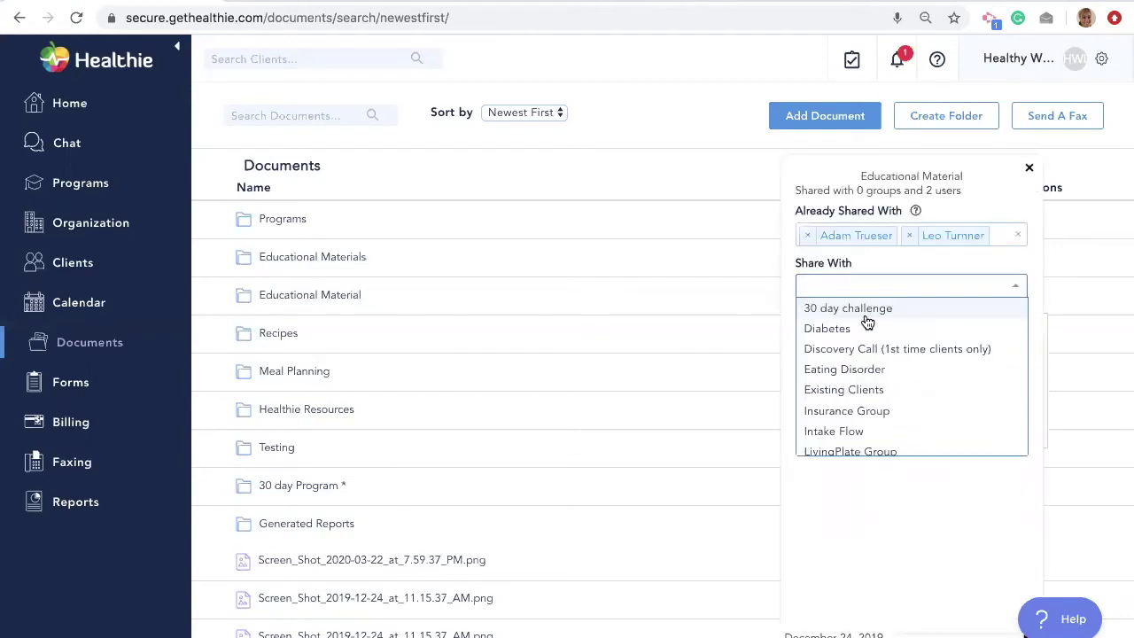
left_click(868, 310)
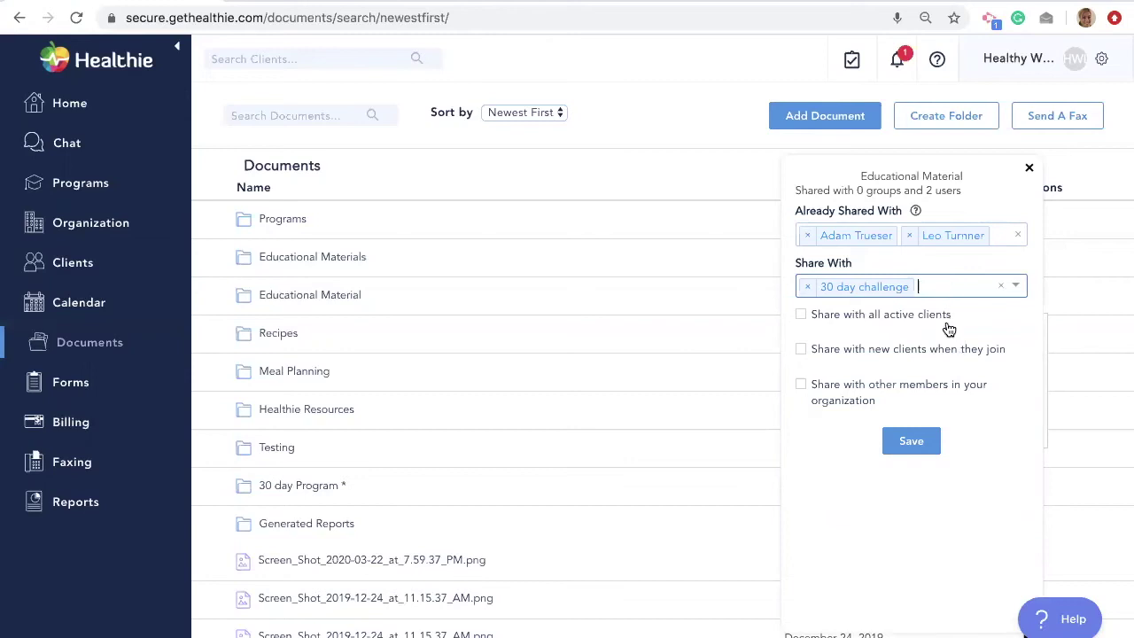
left_click(927, 453)
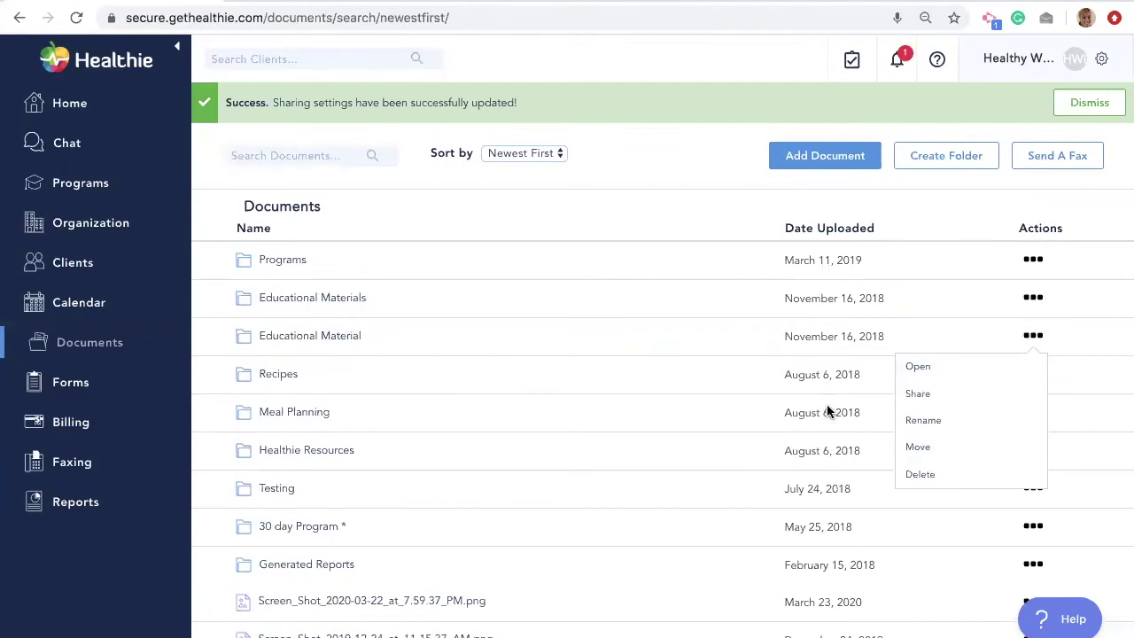
left_click(658, 187)
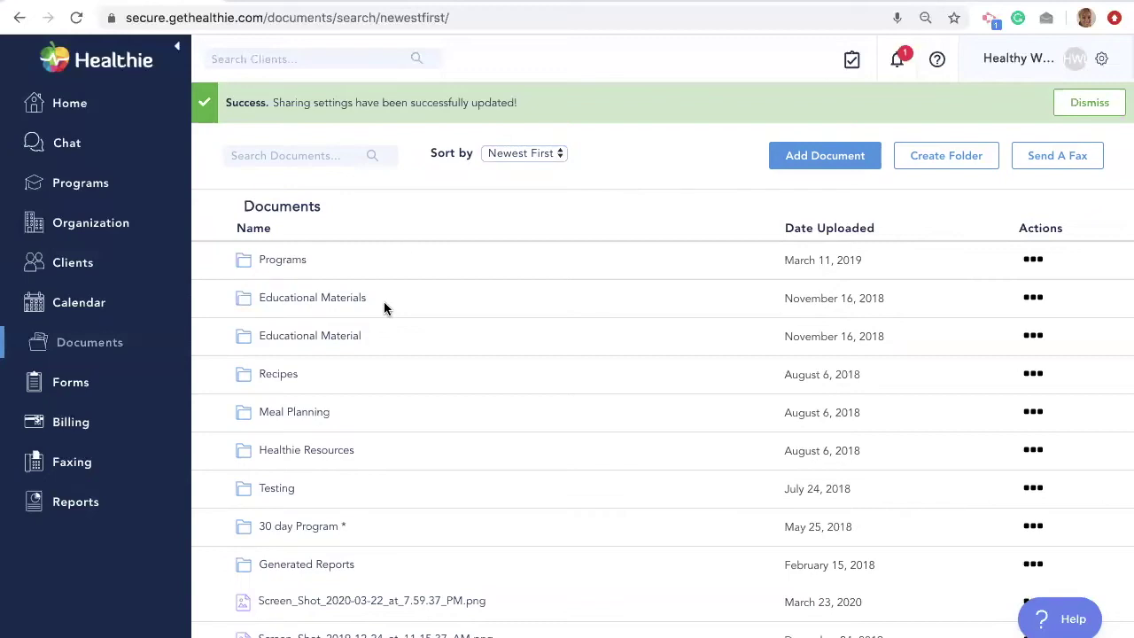
Open the Recipes folder showing Dinner, Lunch and Breakfast, and cancel the new-folder popover.
left_click(280, 376)
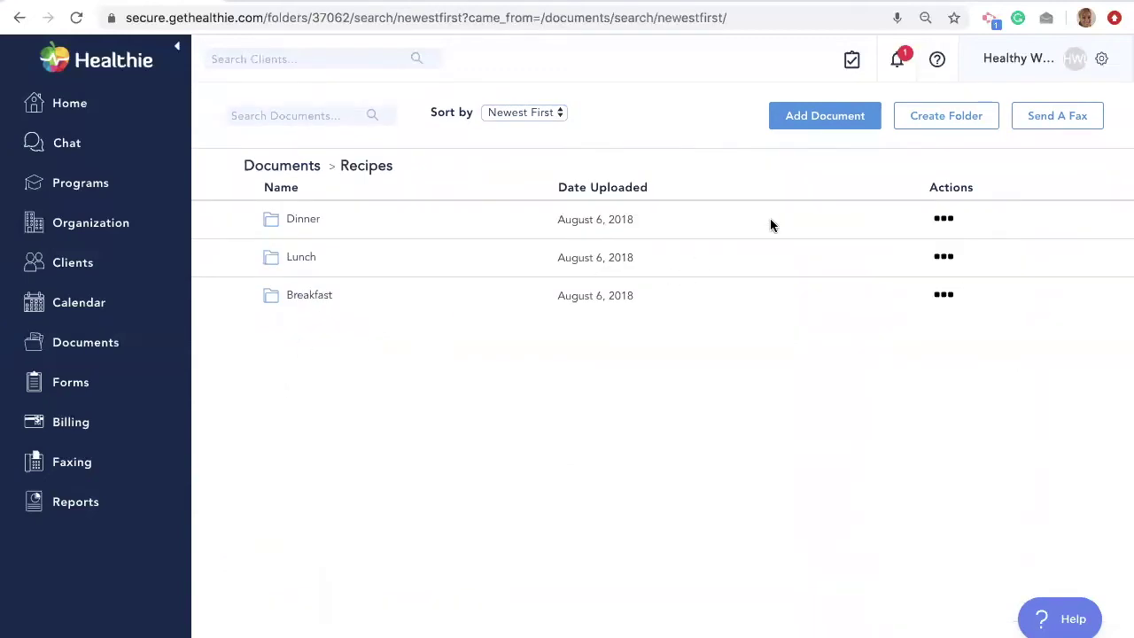
left_click(935, 126)
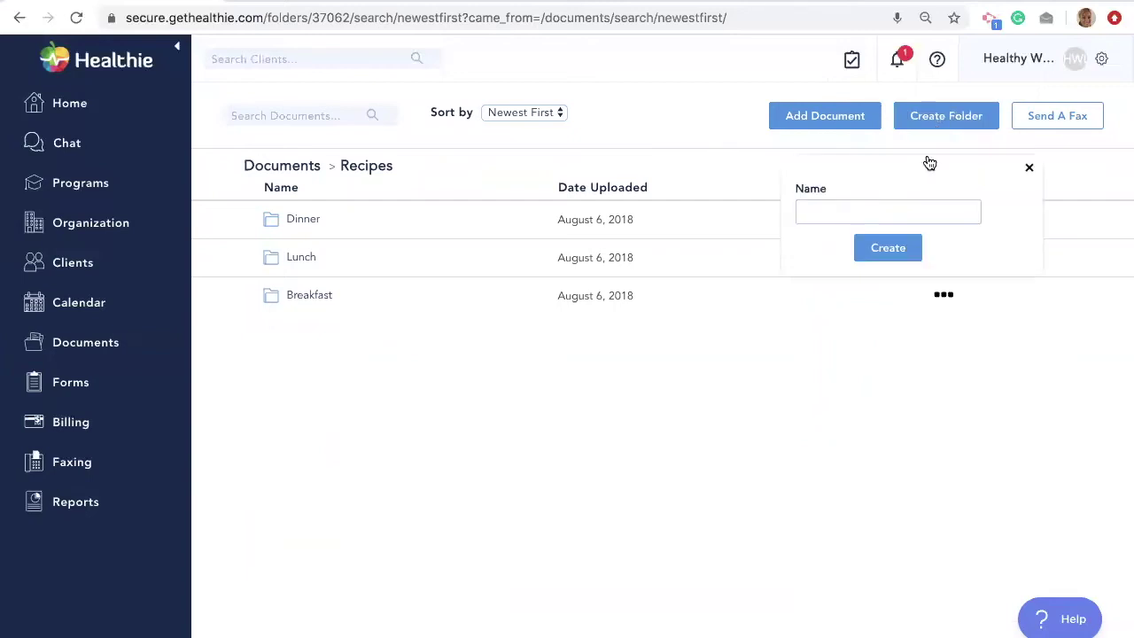
left_click(1031, 168)
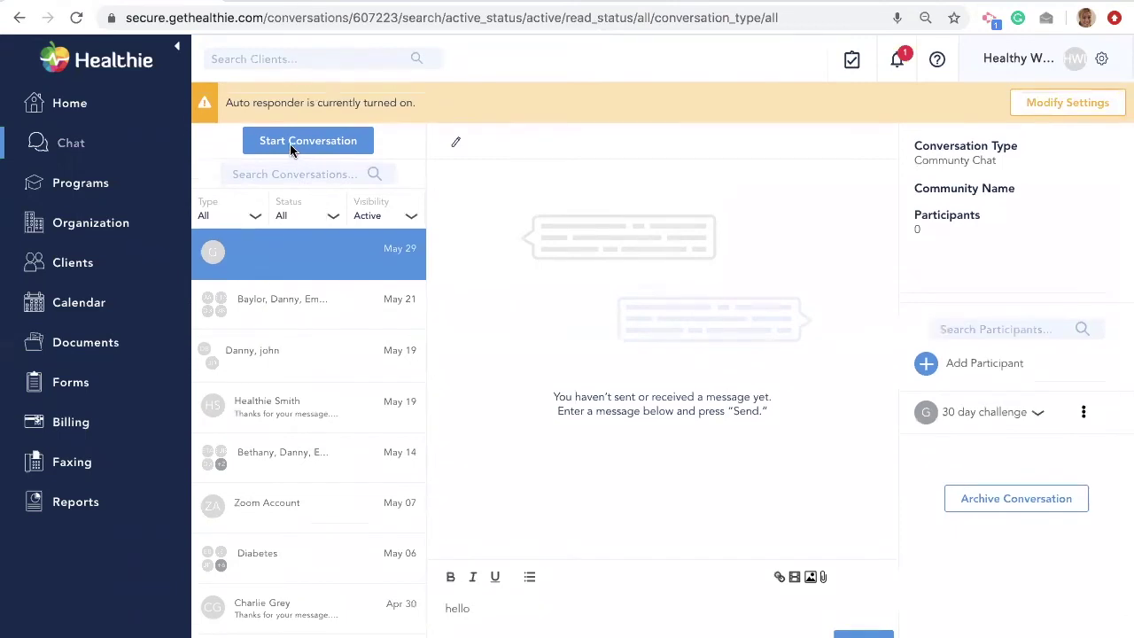
Open the Start Conversation dialog on the Chat page.
left_click(296, 147)
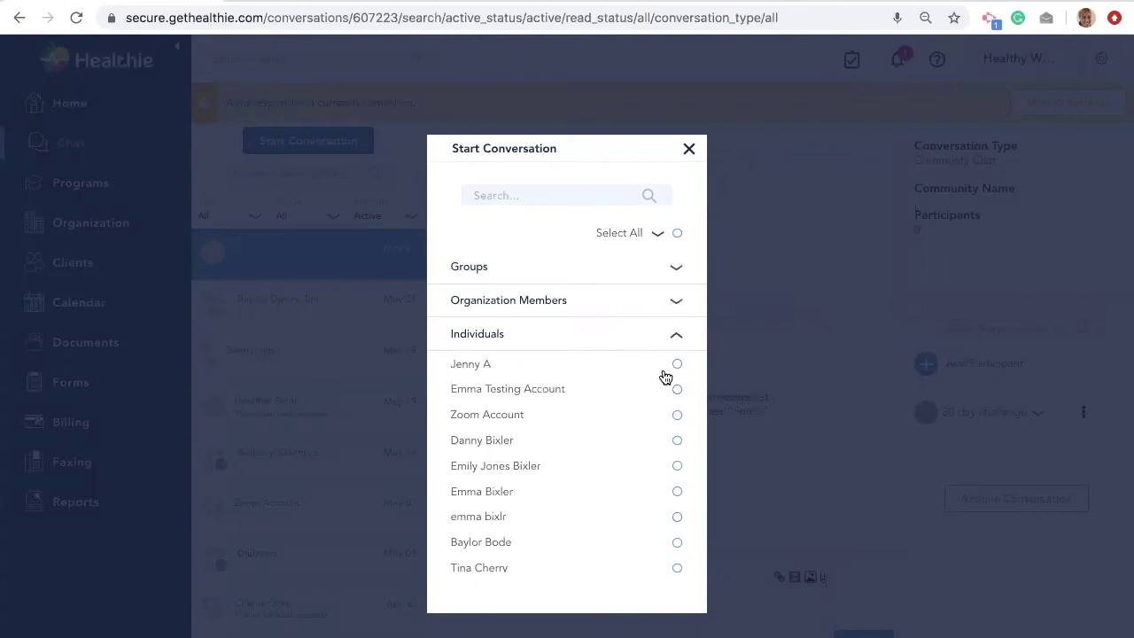
Pick the Diabetes group, try Community Chat and Message Blast, then close the dialog.
left_click(677, 277)
left_click(677, 321)
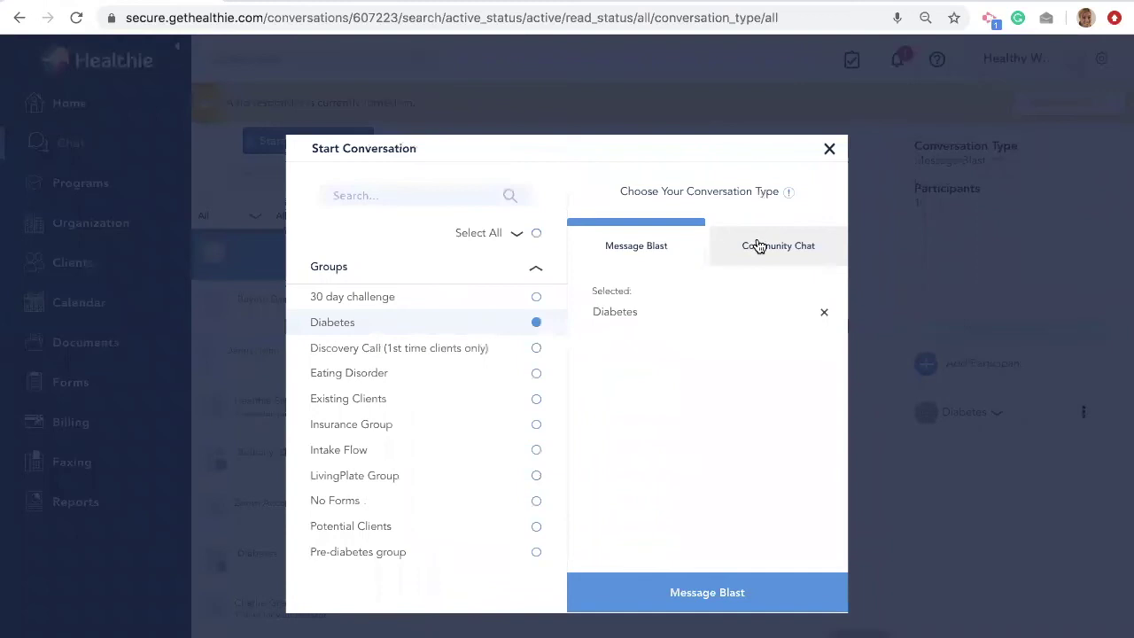
left_click(767, 245)
left_click(680, 249)
left_click(827, 150)
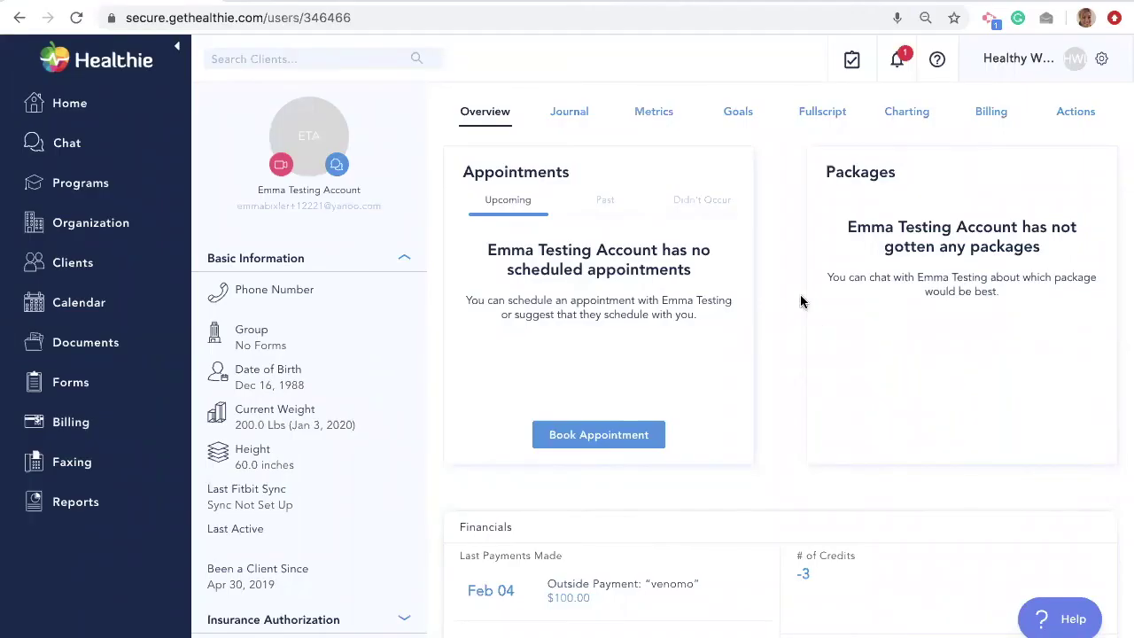
Show the test client's Goals tab with Meditation for 15 mins and two other goals.
left_click(735, 117)
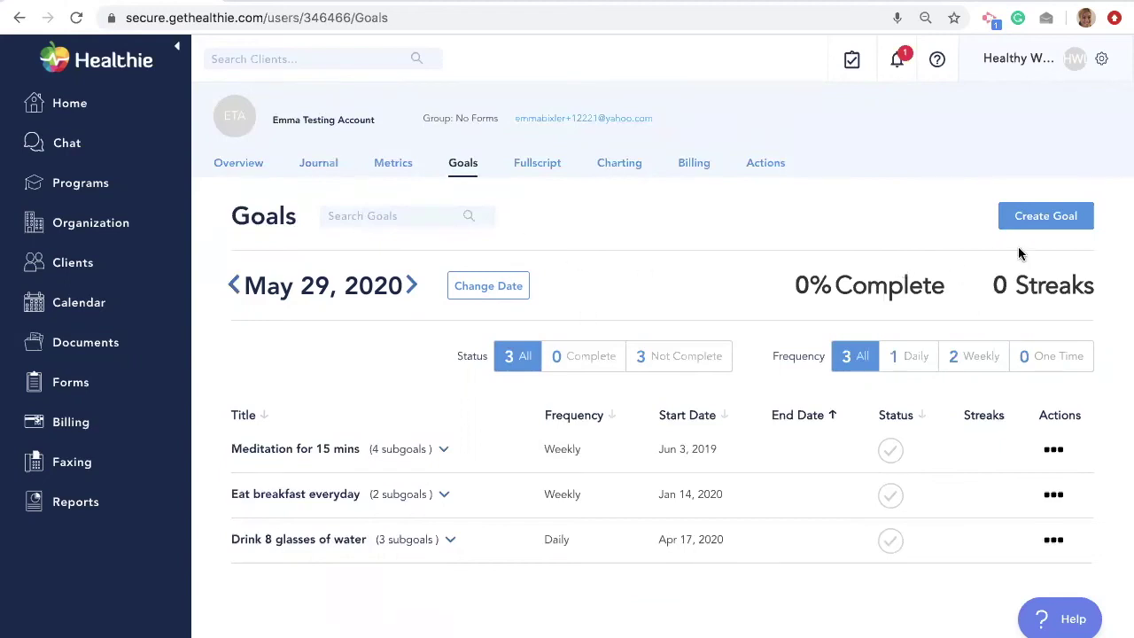
left_click(1050, 219)
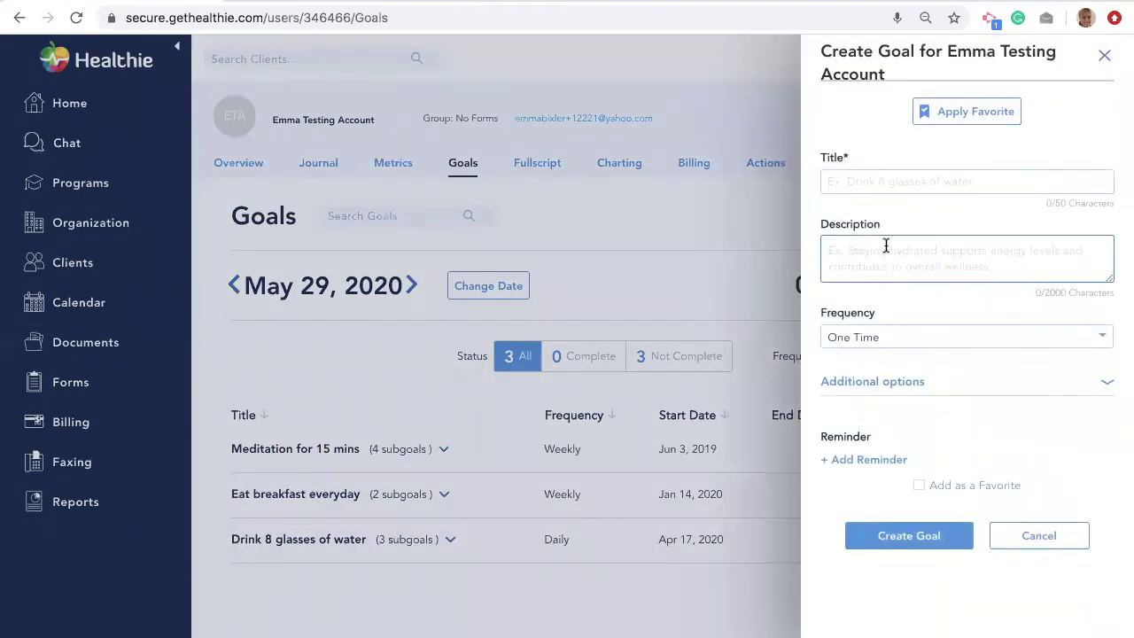
left_click(894, 182)
left_click(892, 246)
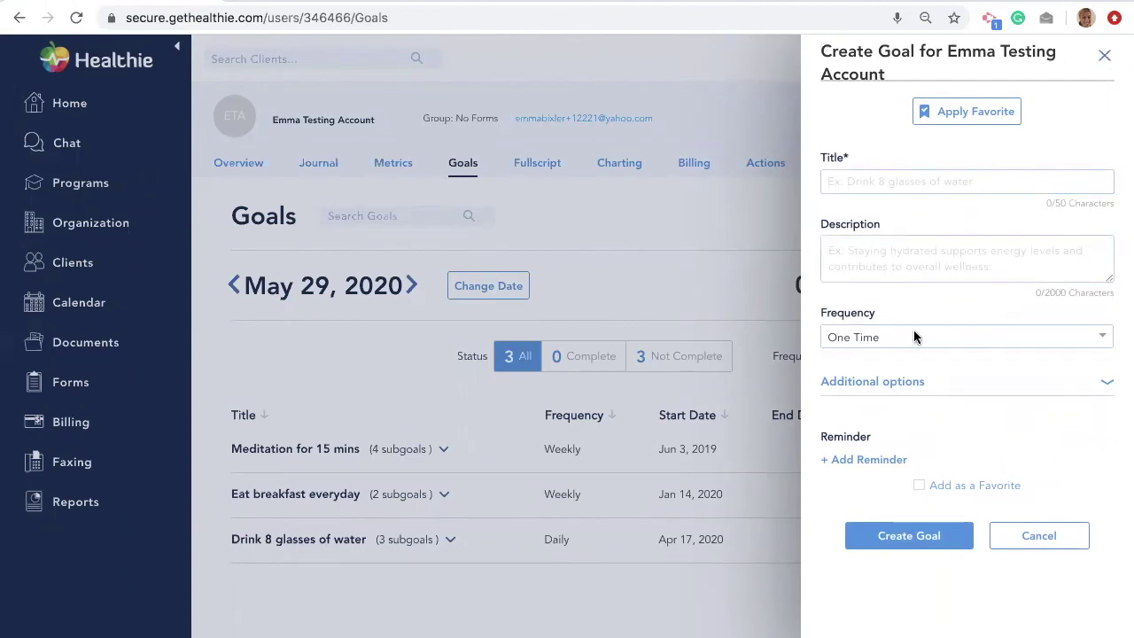
left_click(906, 383)
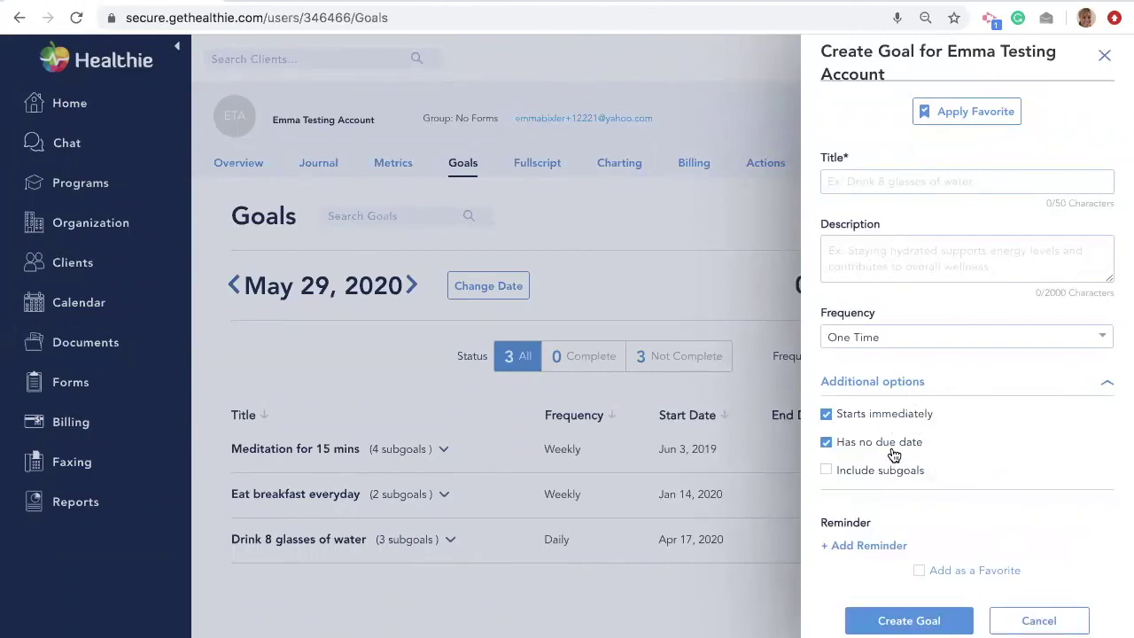
left_click(884, 545)
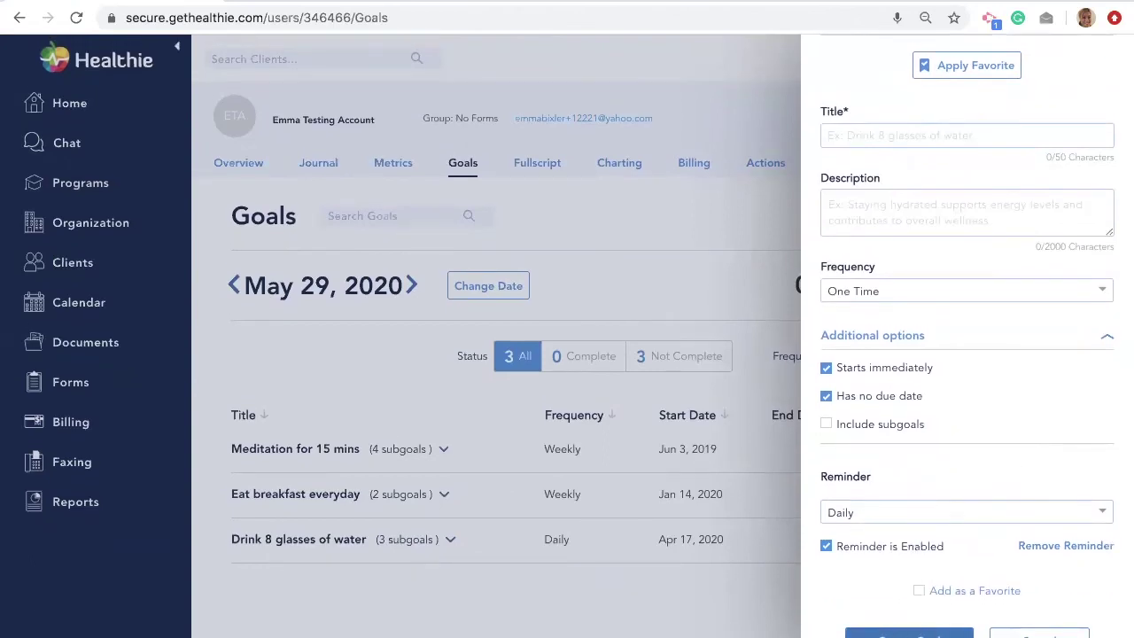
left_click(1040, 635)
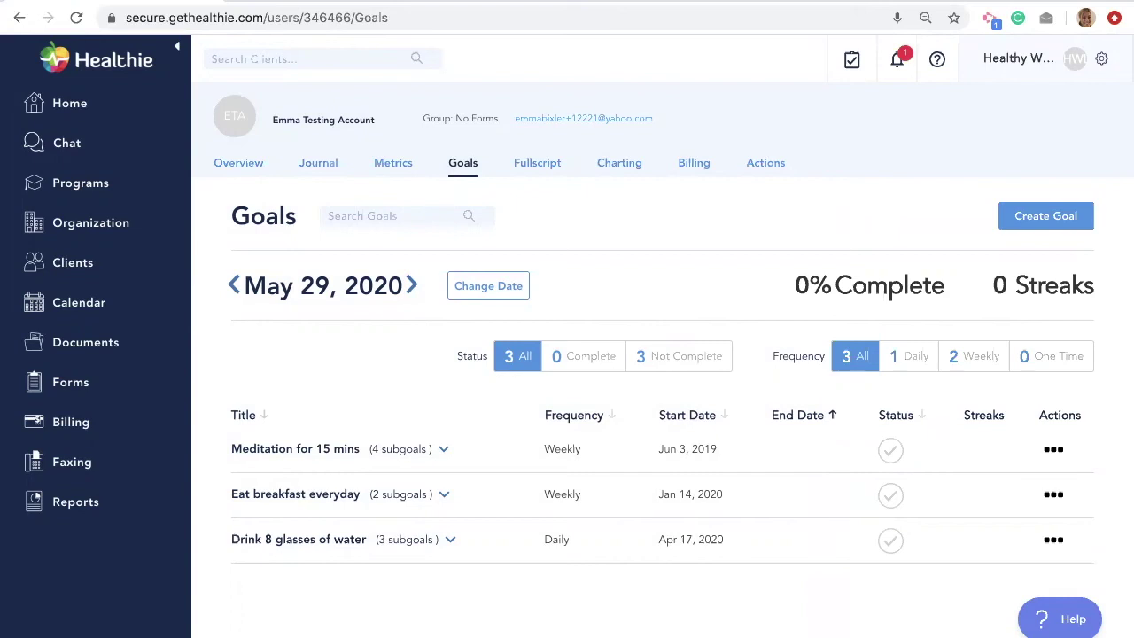
left_click(1081, 215)
List the saved favorite goals, then browse the 13 rolling and fixed start program cards.
left_click(1012, 118)
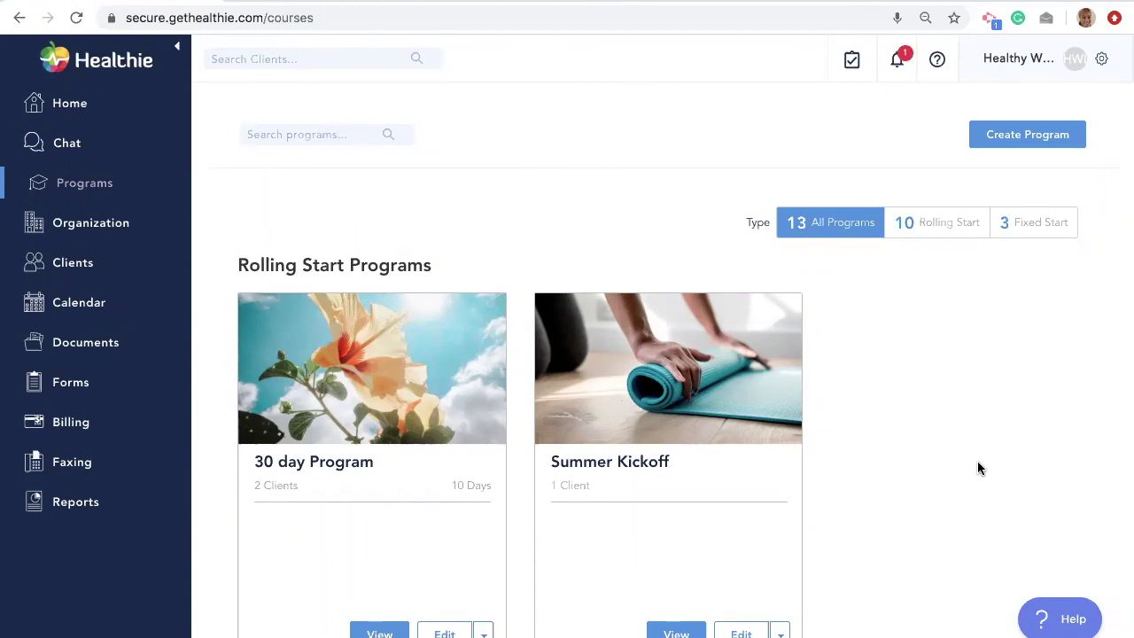
scroll(931, 482, "down", 6)
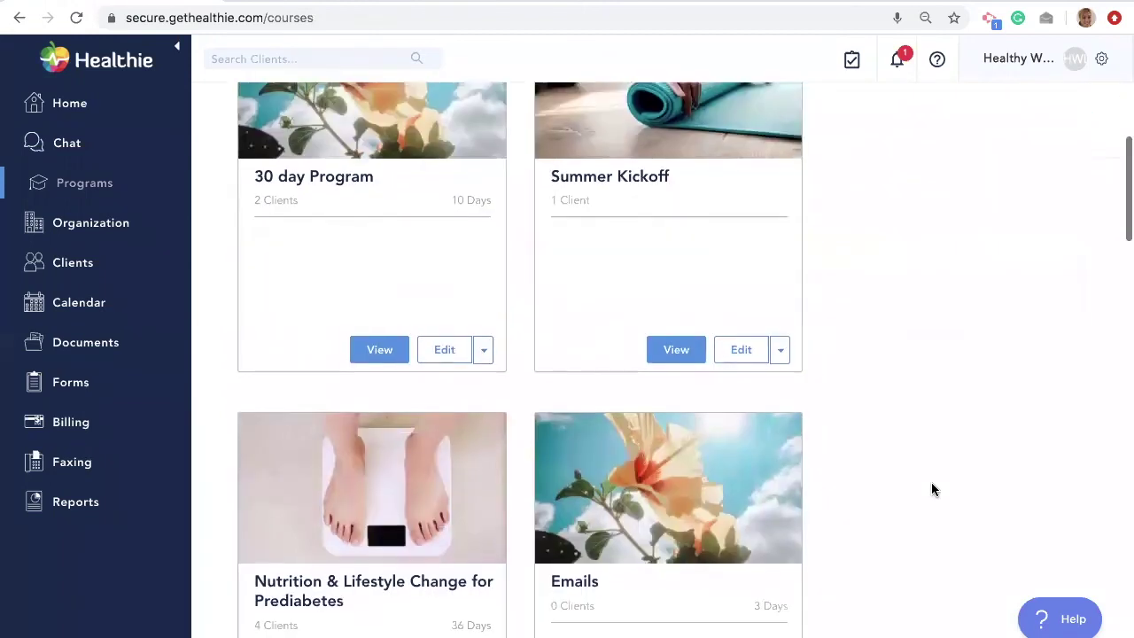
scroll(931, 482, "down", 3)
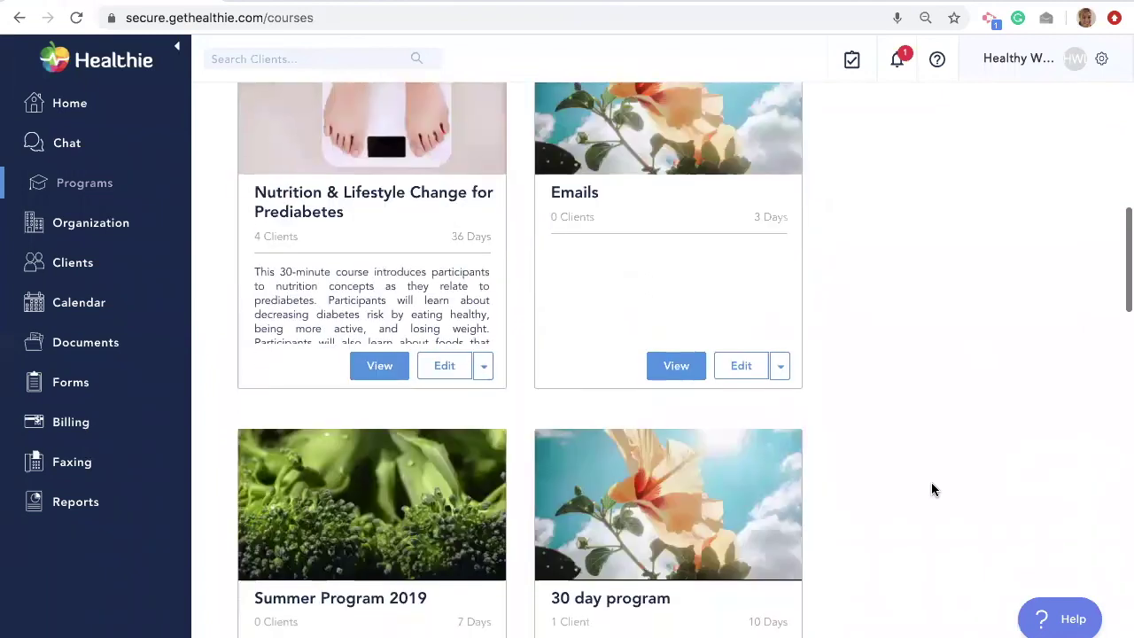
scroll(931, 489, "down", 2)
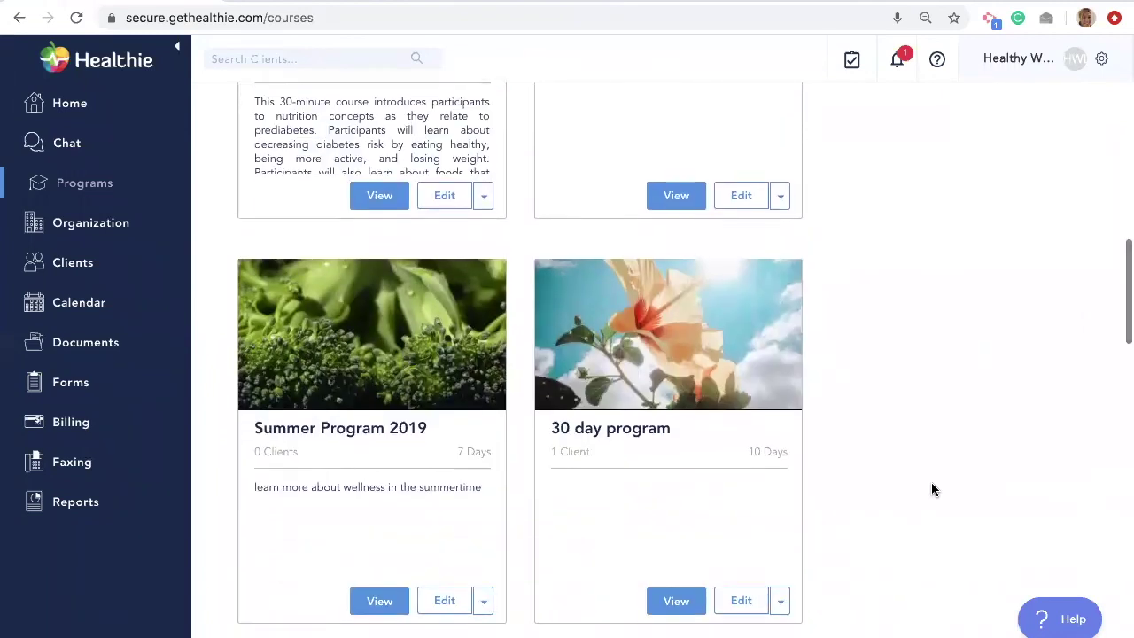
scroll(931, 489, "down", 5)
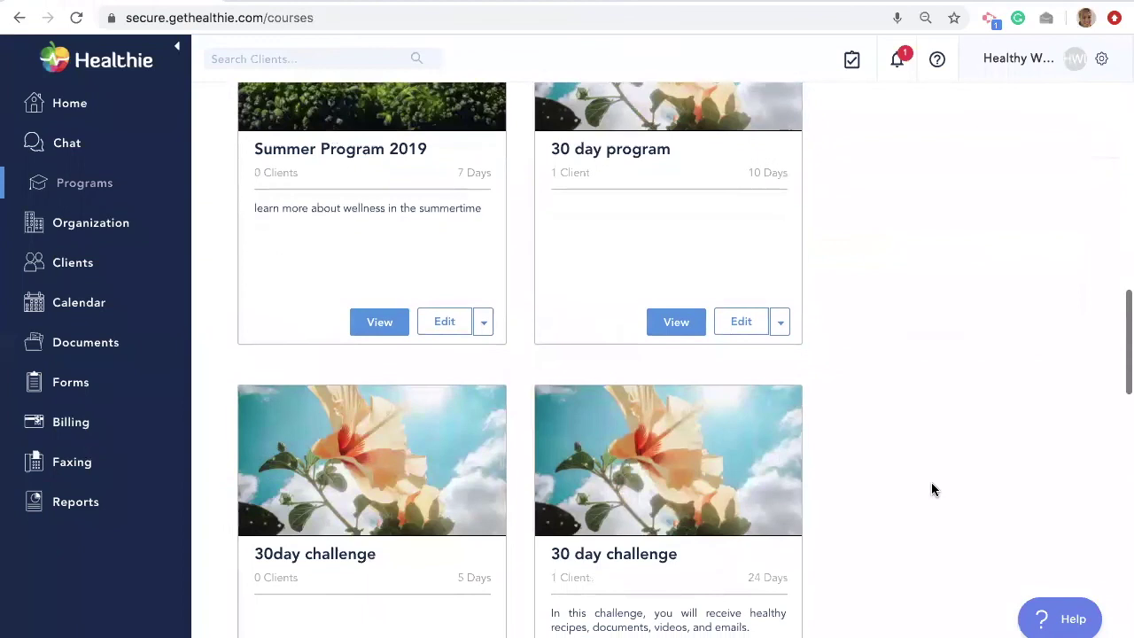
scroll(931, 489, "down", 4)
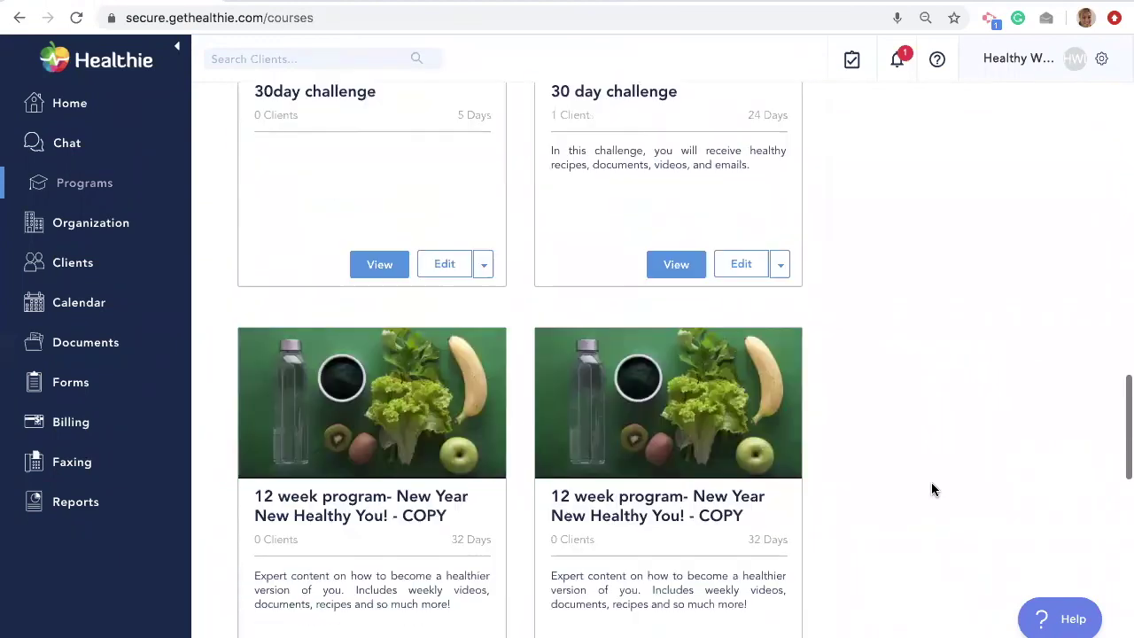
scroll(932, 489, "down", 3)
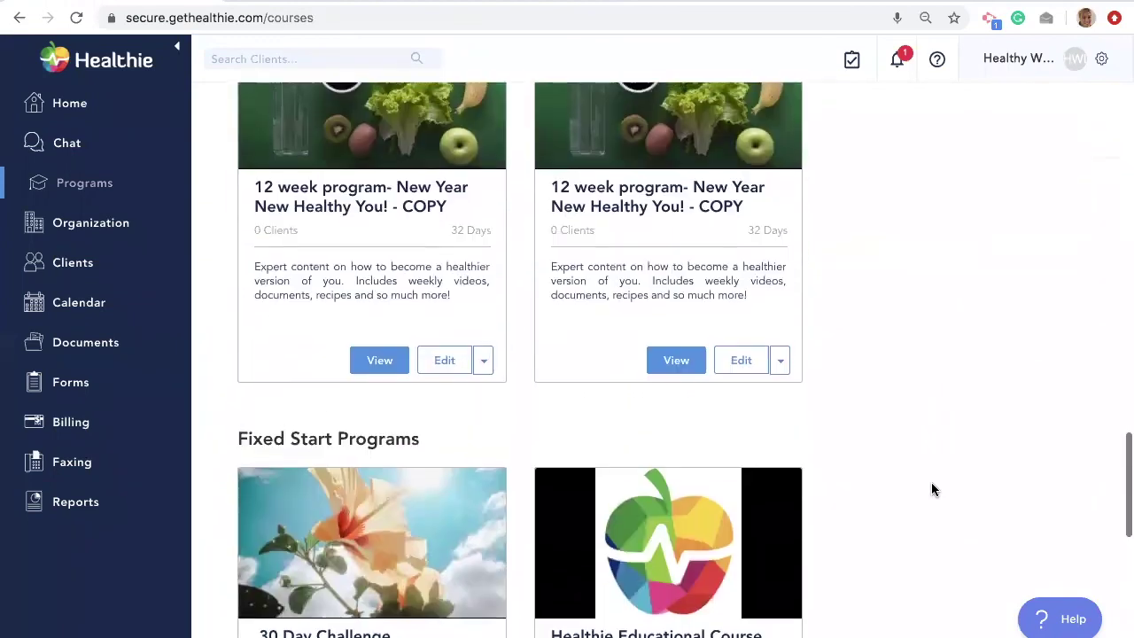
scroll(932, 490, "down", 4)
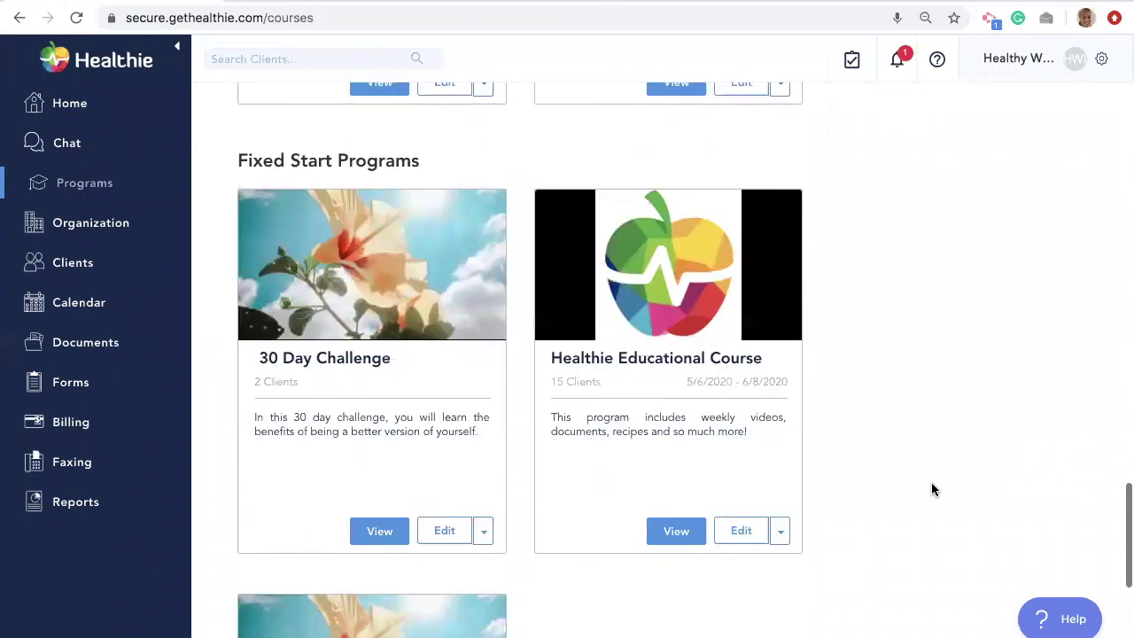
scroll(932, 489, "down", 3)
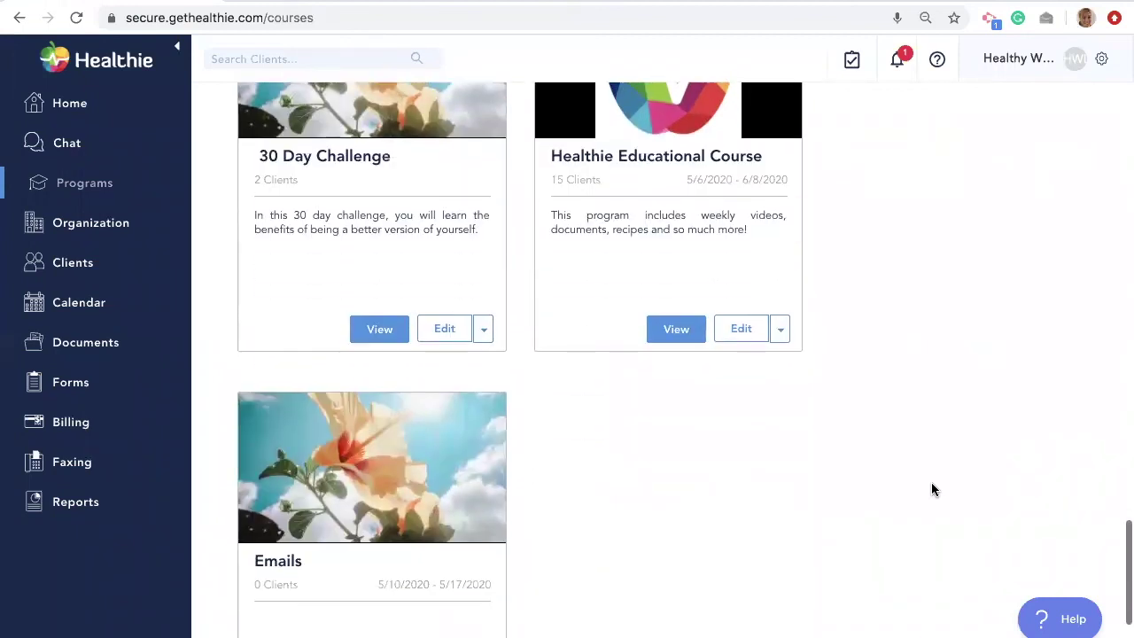
scroll(932, 489, "down", 1)
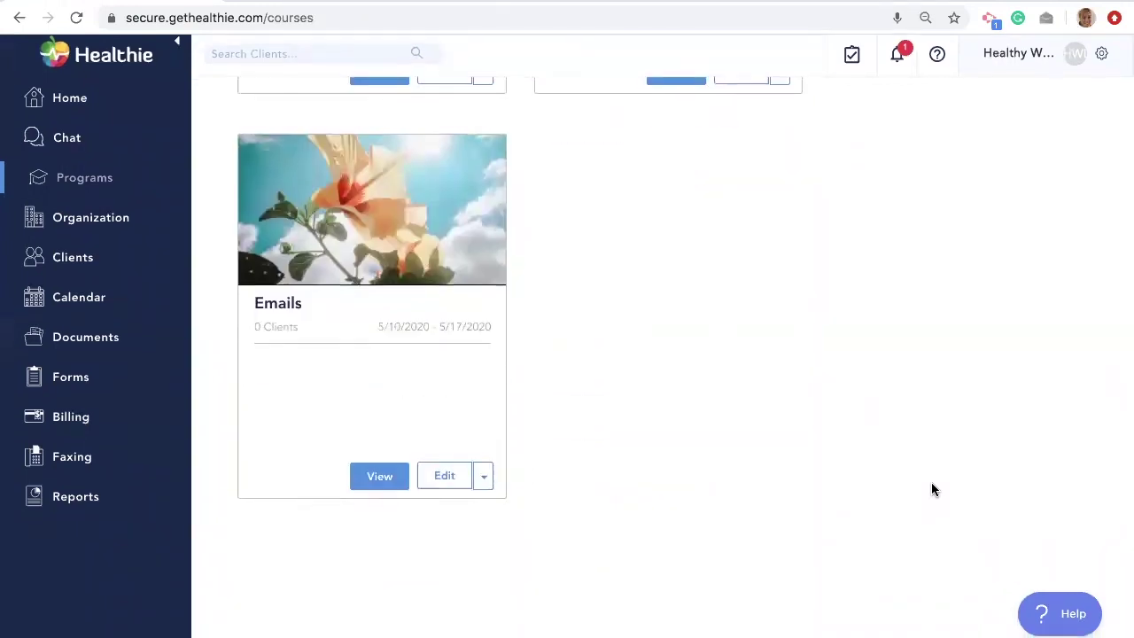
scroll(949, 441, "up", 20)
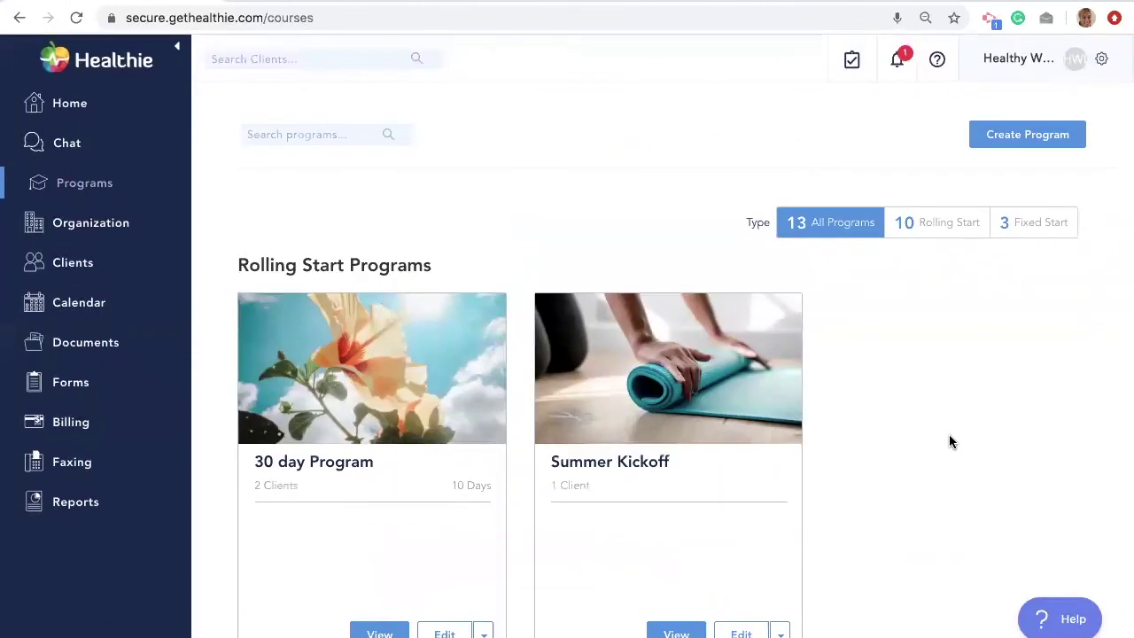
scroll(949, 440, "down", 1)
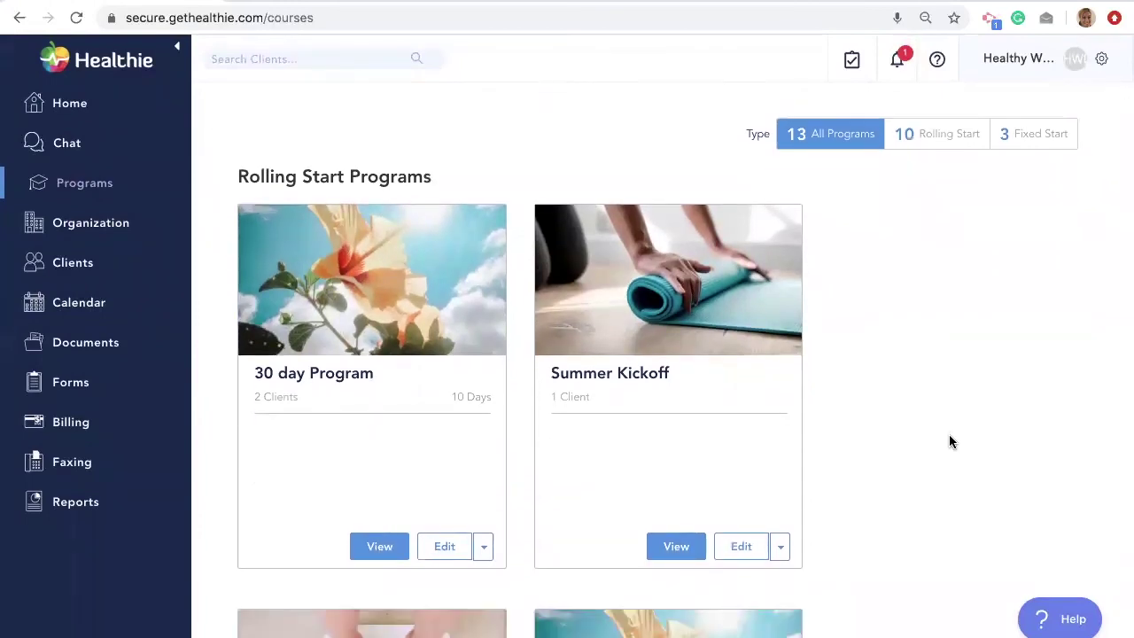
scroll(950, 441, "down", 1)
scroll(949, 440, "up", 3)
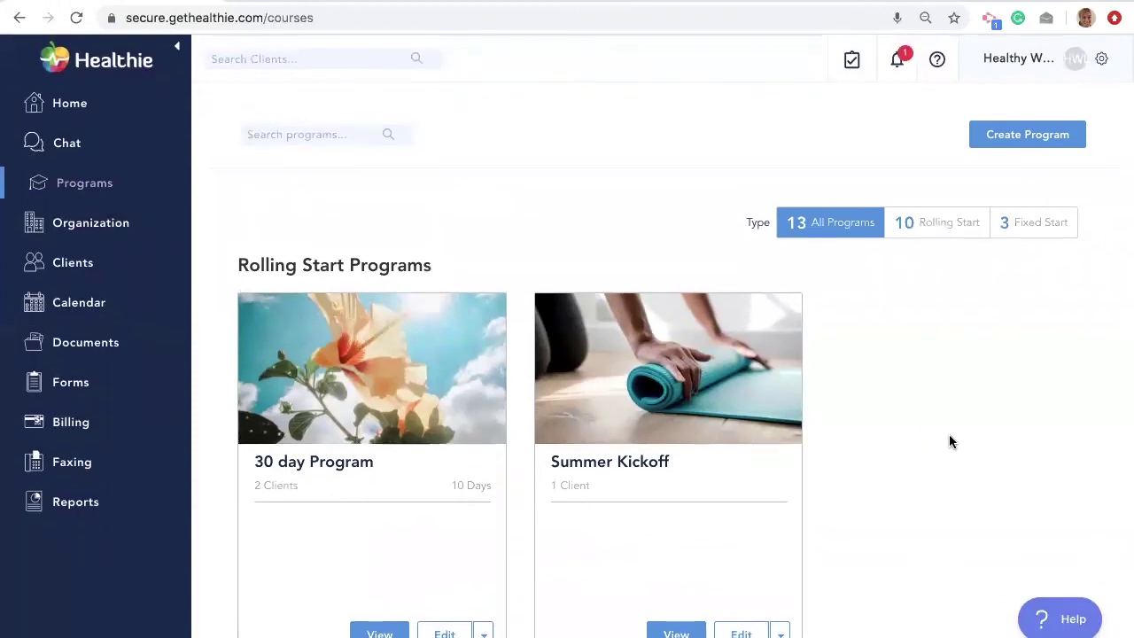
scroll(949, 440, "down", 4)
scroll(949, 440, "up", 3)
scroll(949, 441, "up", 1)
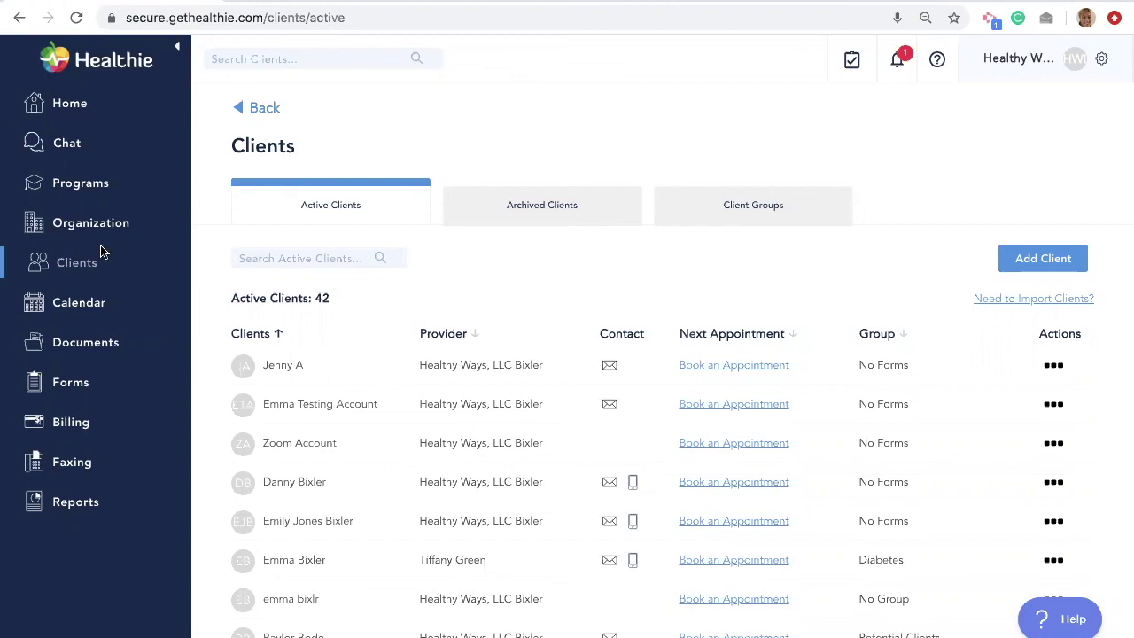
Open the blank Add Client form with the Last Name field focused.
left_click(1043, 259)
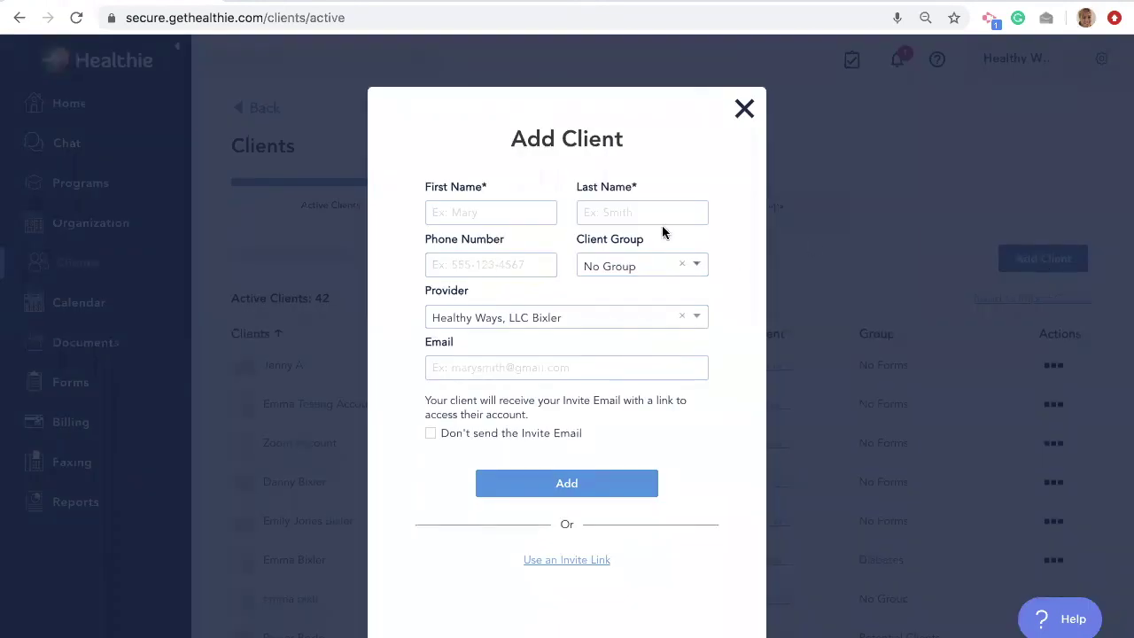
left_click(625, 209)
Close the Add Client form and go to Settings > Email Templates.
left_click(744, 108)
left_click(1099, 62)
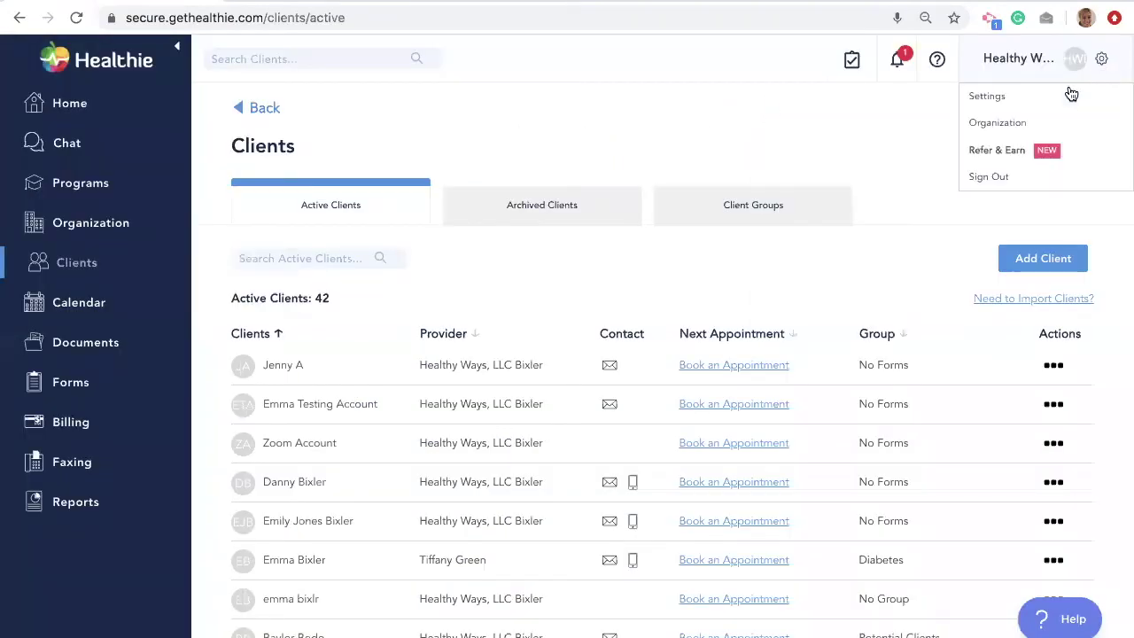
left_click(1051, 104)
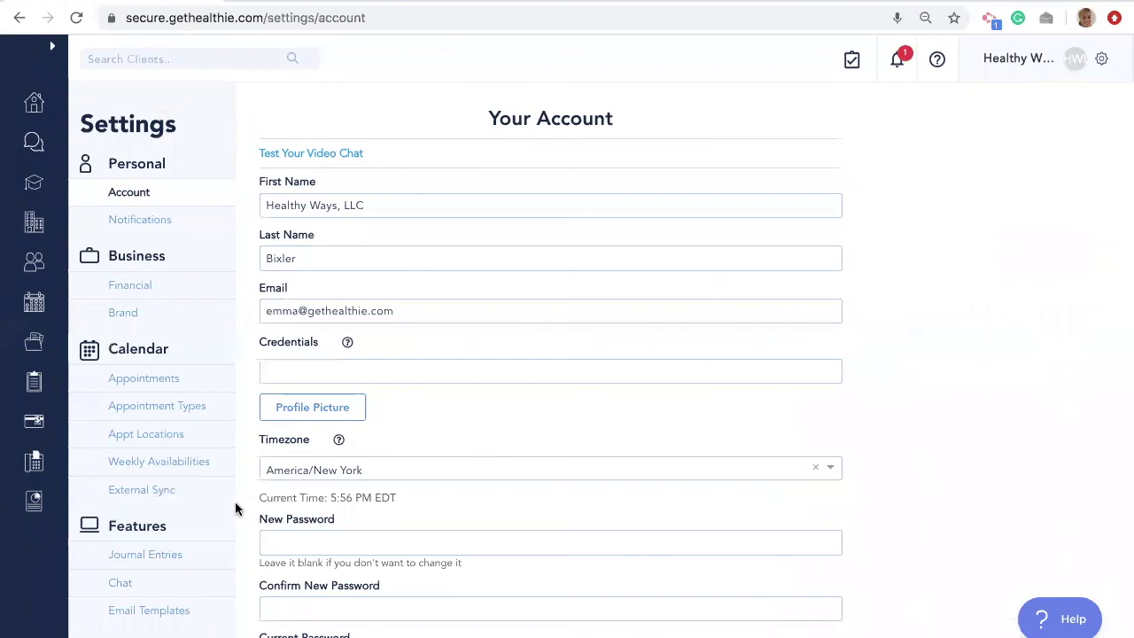
left_click(168, 610)
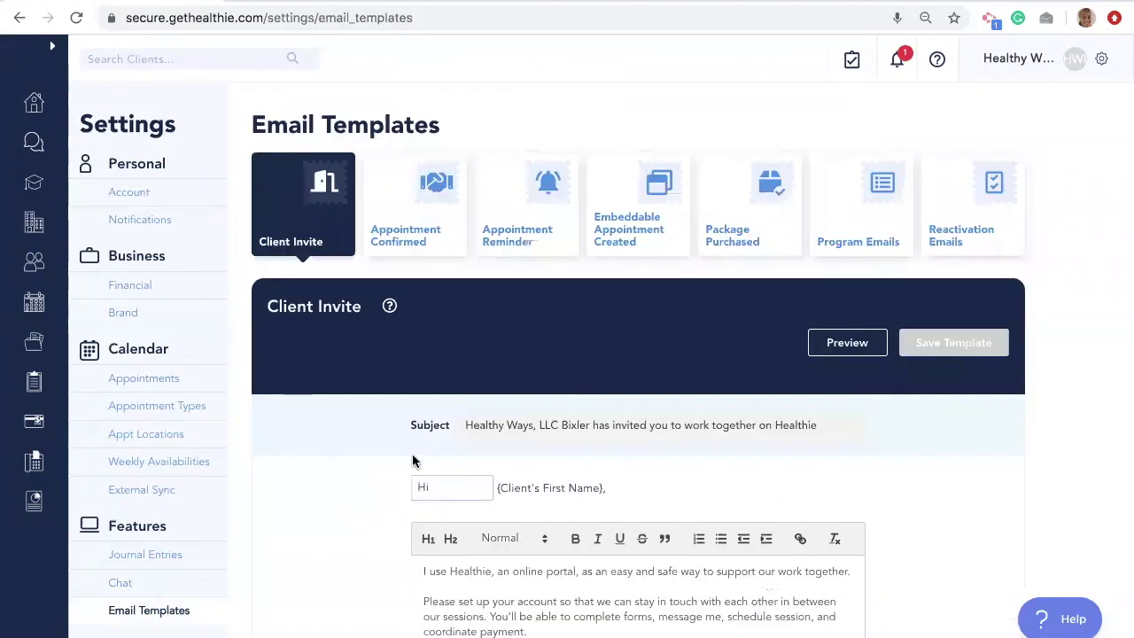
Look over the Client Invite email template, then return to the Clients list.
scroll(412, 460, "down", 2)
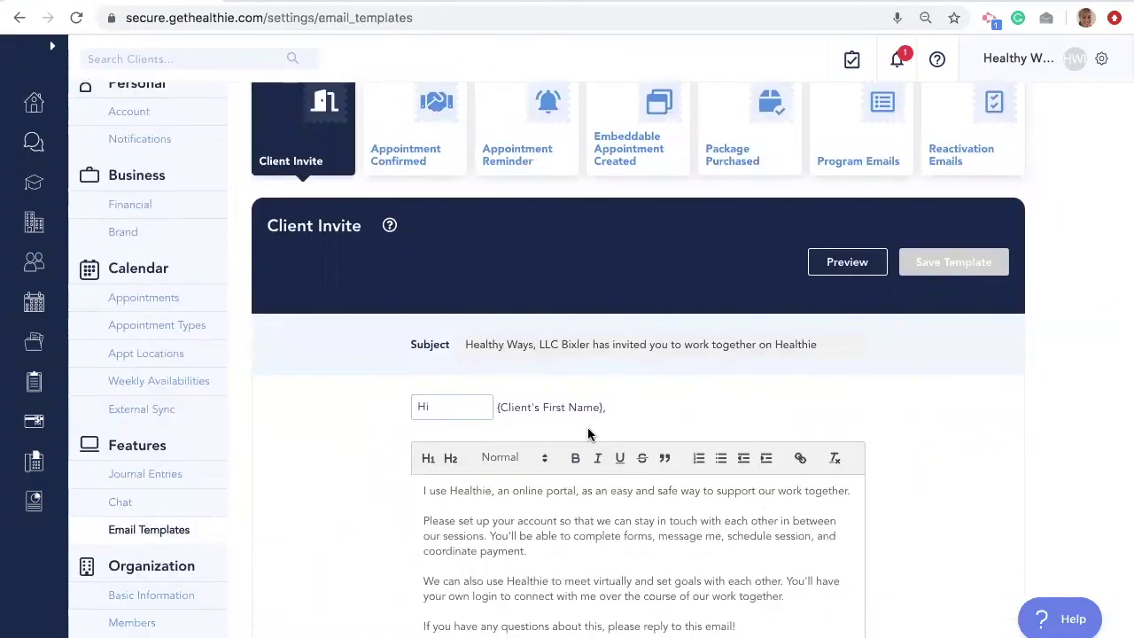
scroll(590, 434, "down", 1)
left_click(55, 275)
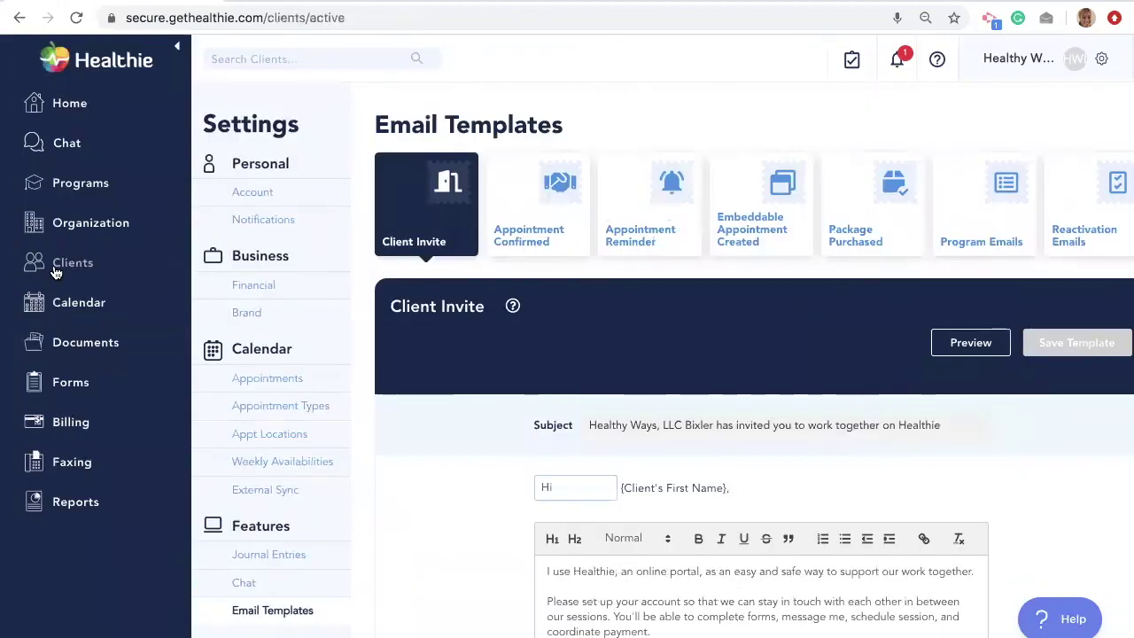